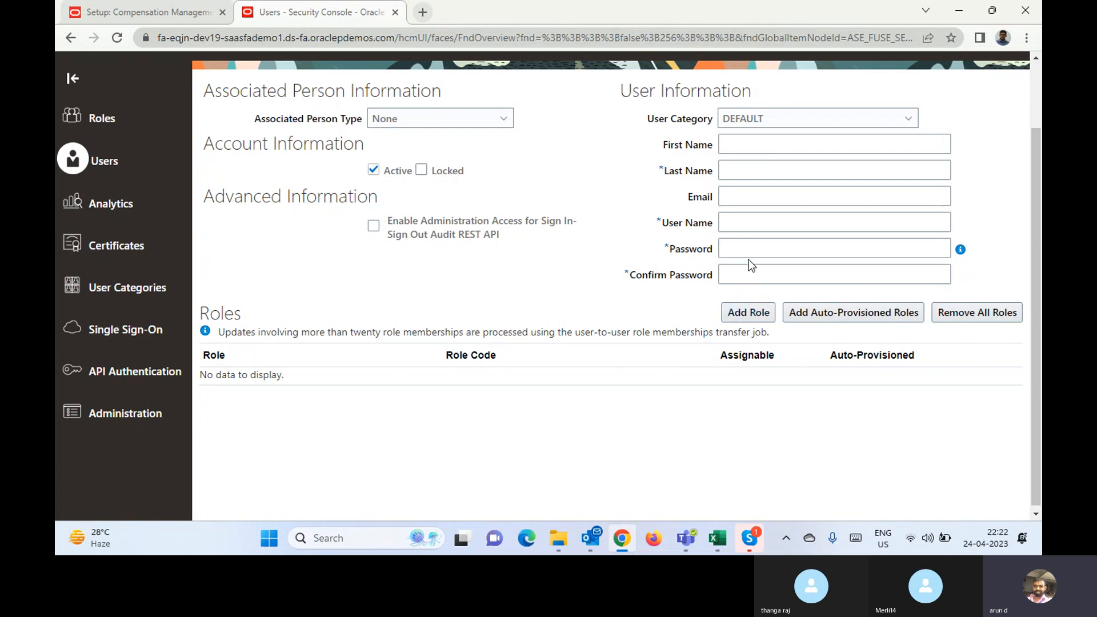
Enter the new user's last name in the user information
{"action": "left_click", "coordinate": [755, 173]}
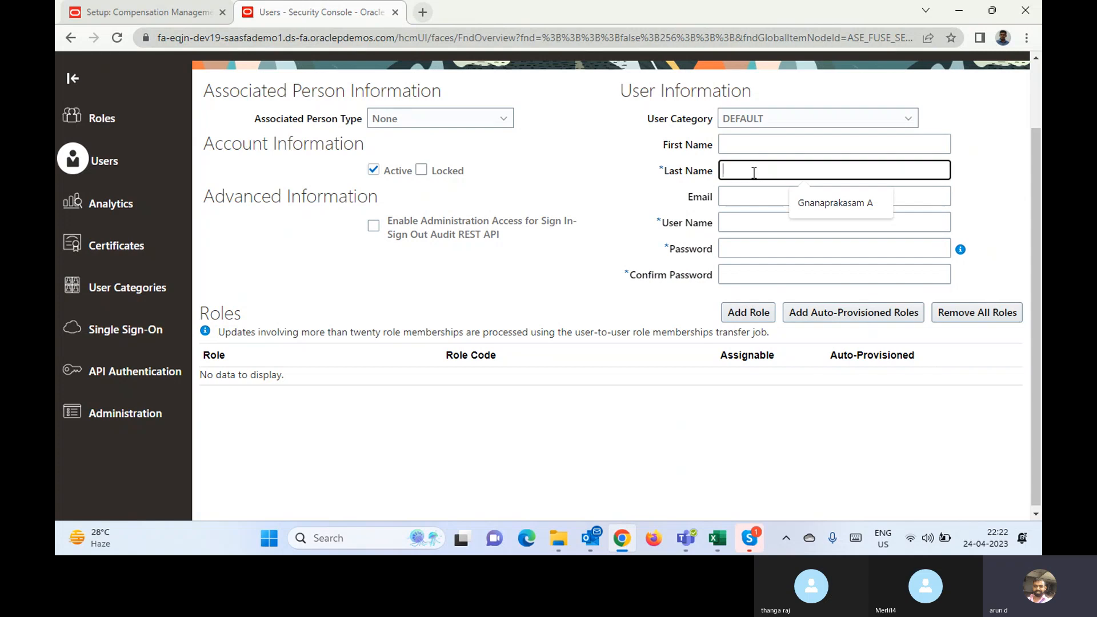
{"action": "type", "text": "T"}
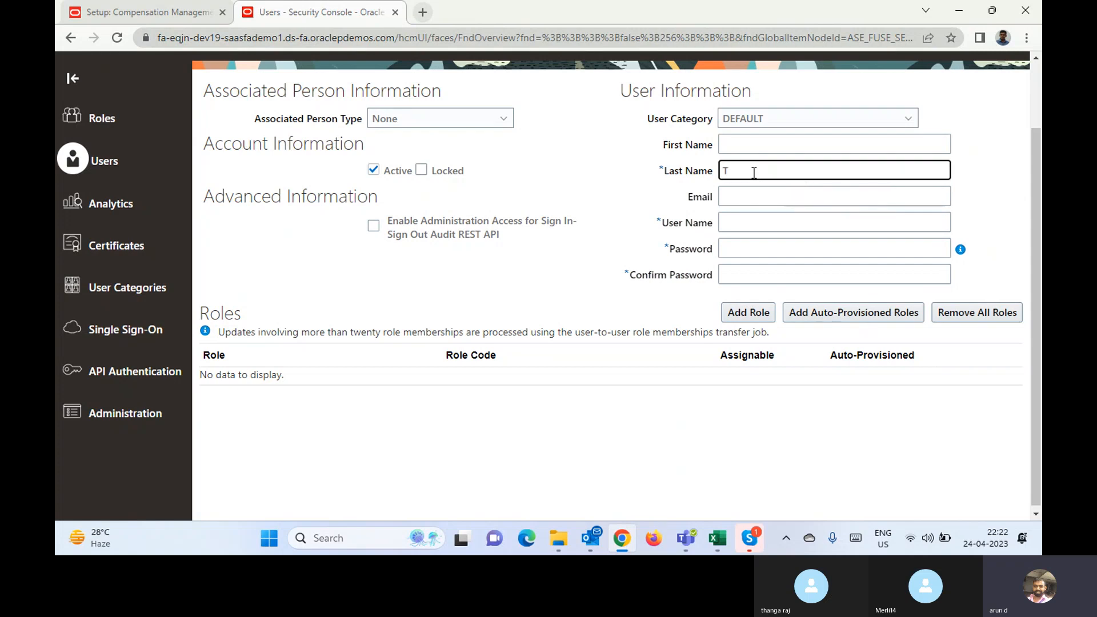
{"action": "type", "text": "akshin"}
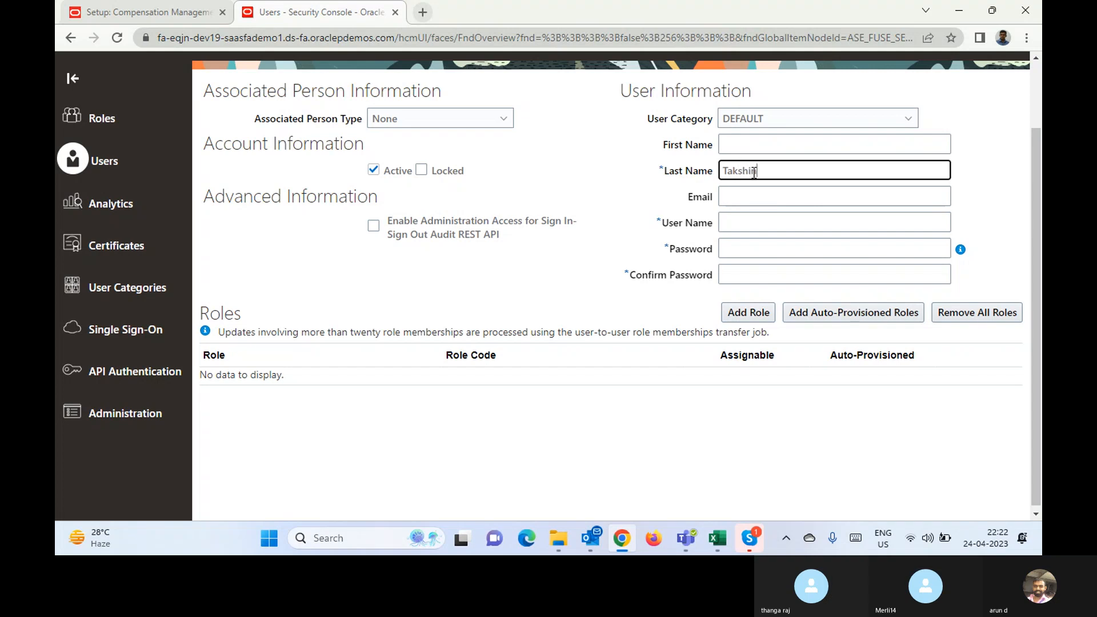
{"action": "key", "text": "Tab"}
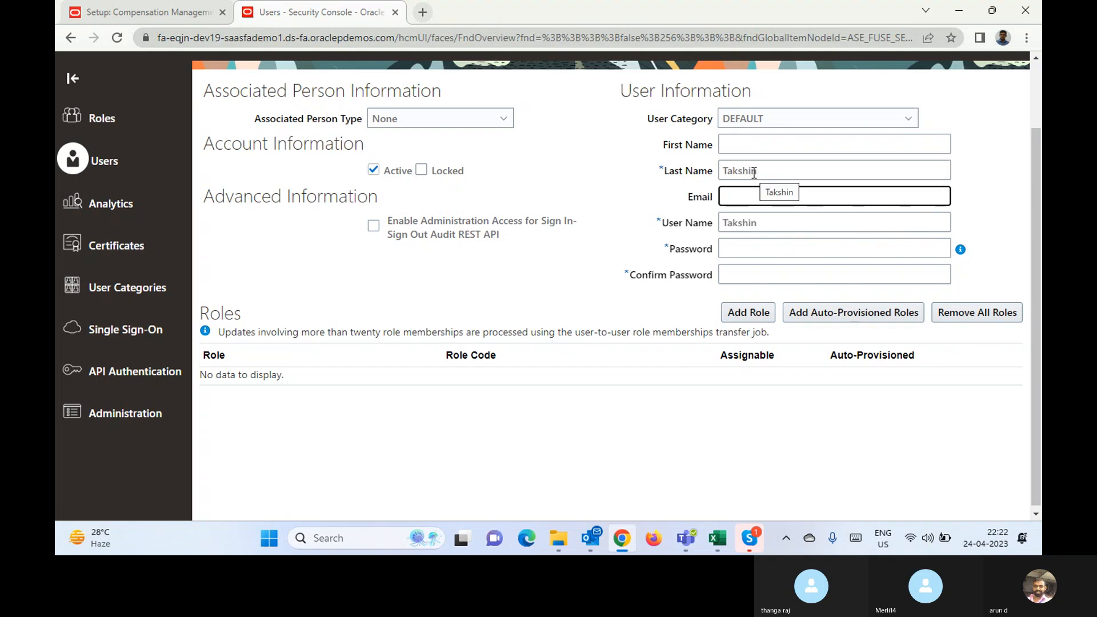
Enter the new user's account password and repeat it as the confirmation password
{"action": "left_click", "coordinate": [766, 247]}
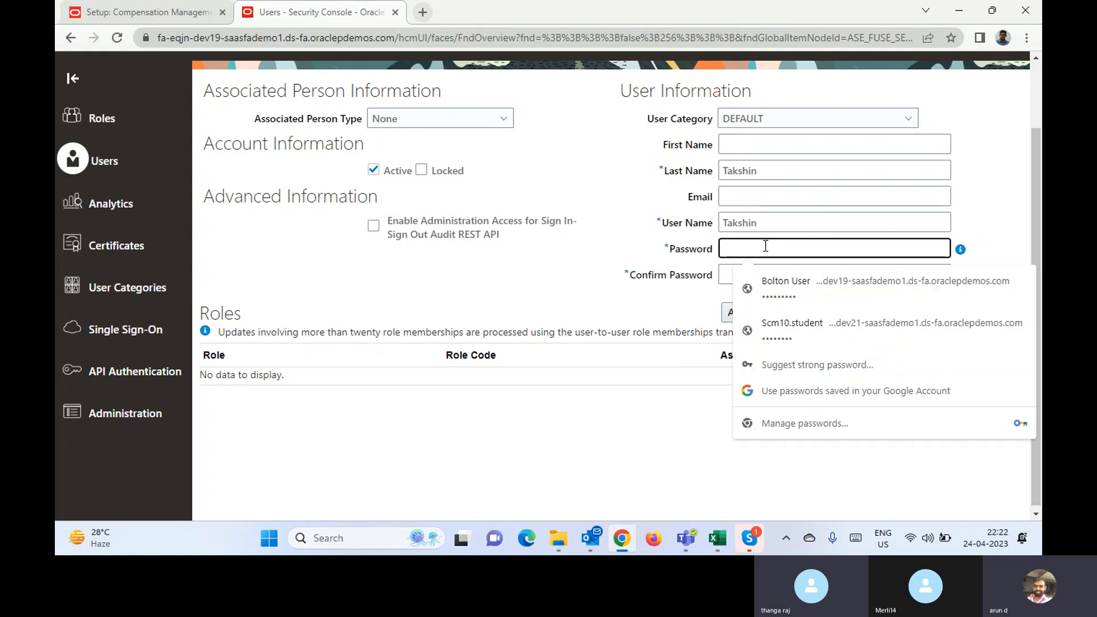
{"action": "left_click", "coordinate": [730, 195]}
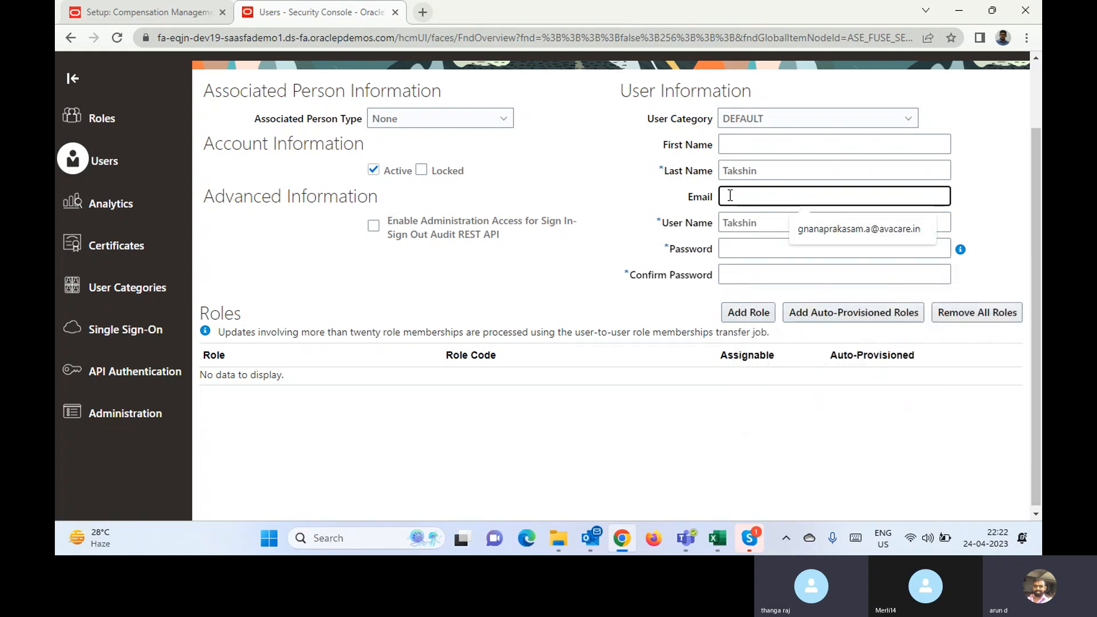
{"action": "left_click", "coordinate": [754, 253]}
{"action": "type", "text": "****"}
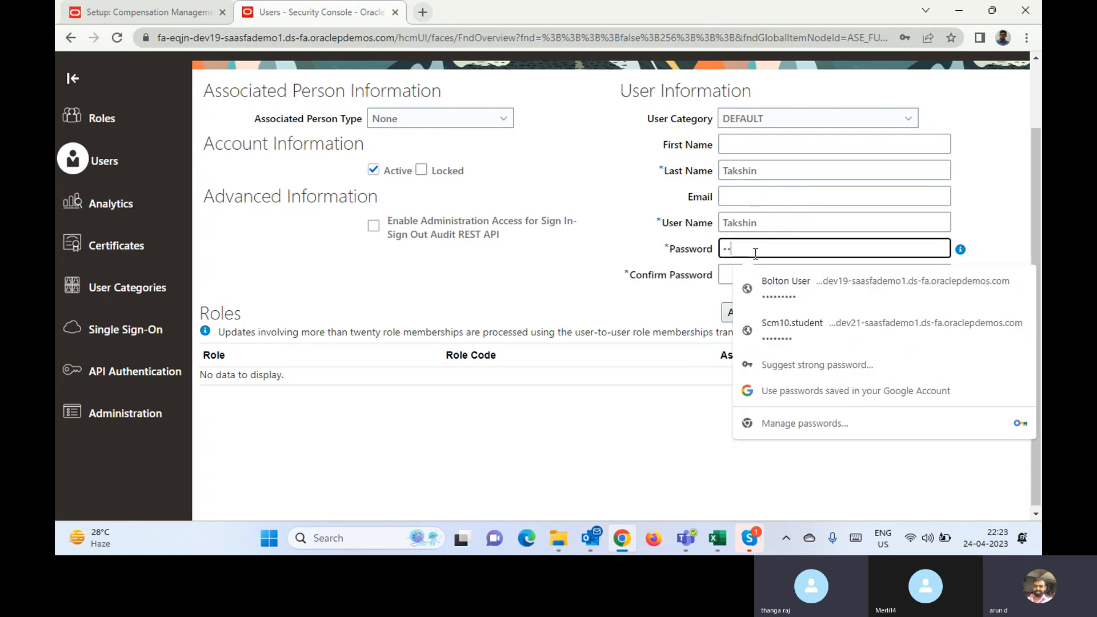
{"action": "type", "text": "********"}
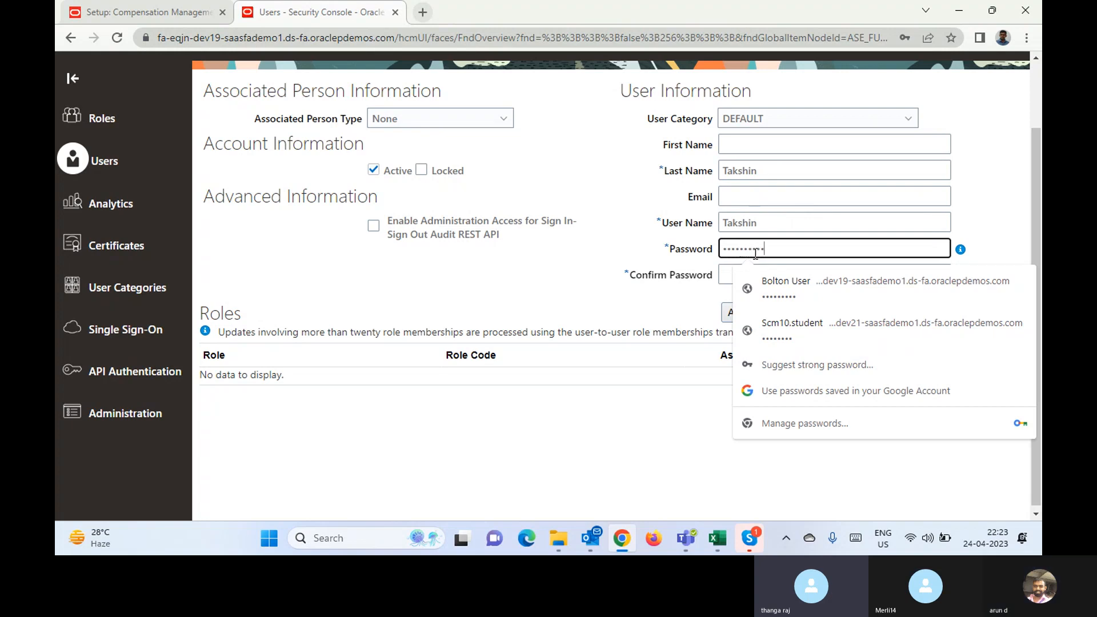
{"action": "key", "text": "Tab"}
{"action": "type", "text": "****"}
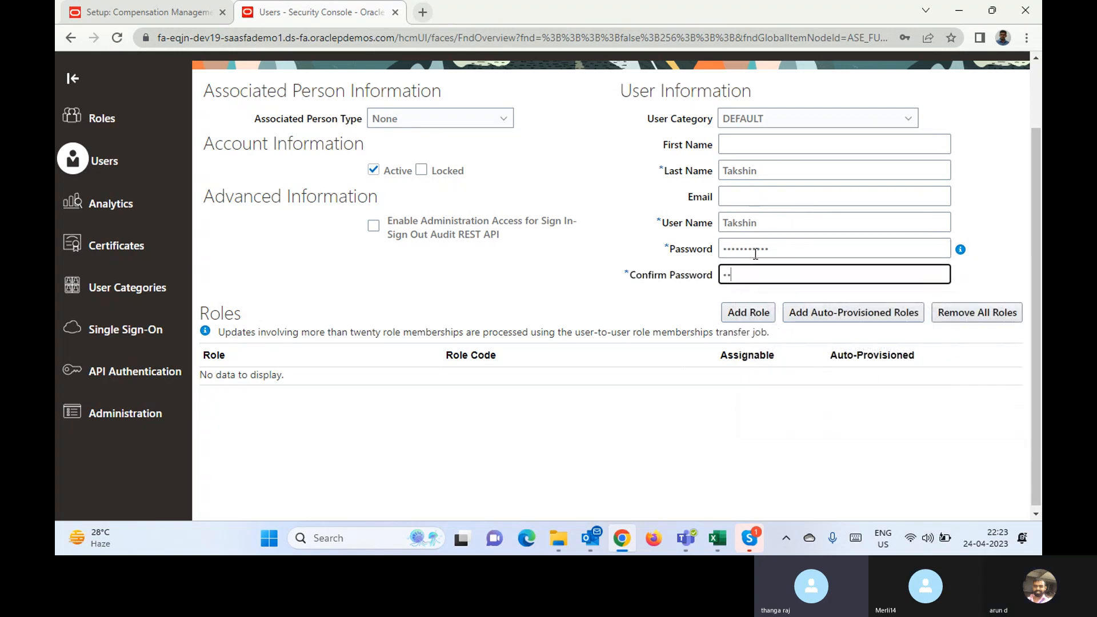
{"action": "type", "text": "***"}
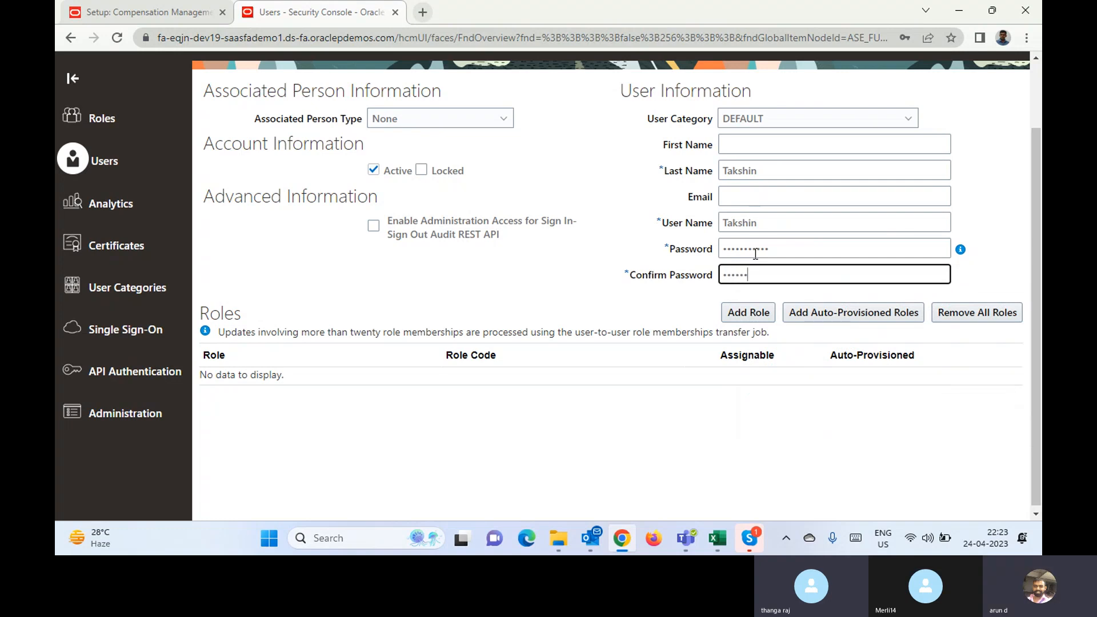
{"action": "type", "text": "***"}
{"action": "left_click", "coordinate": [707, 200]}
{"action": "double_click", "coordinate": [707, 200]}
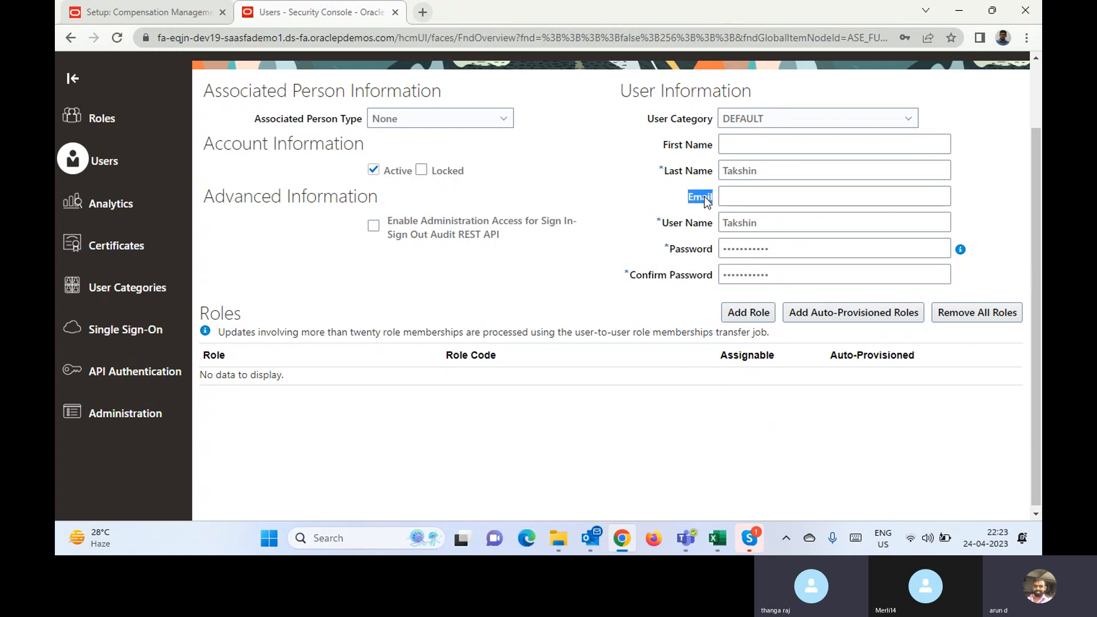
{"action": "left_click", "coordinate": [674, 307]}
{"action": "left_click", "coordinate": [471, 122]}
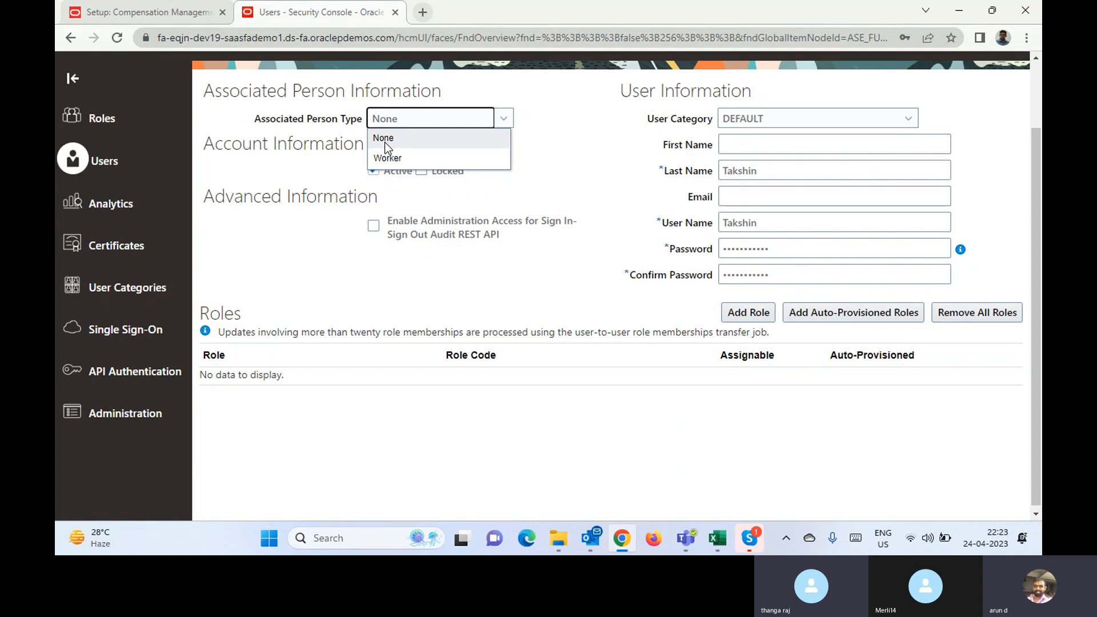
{"action": "left_click", "coordinate": [562, 180]}
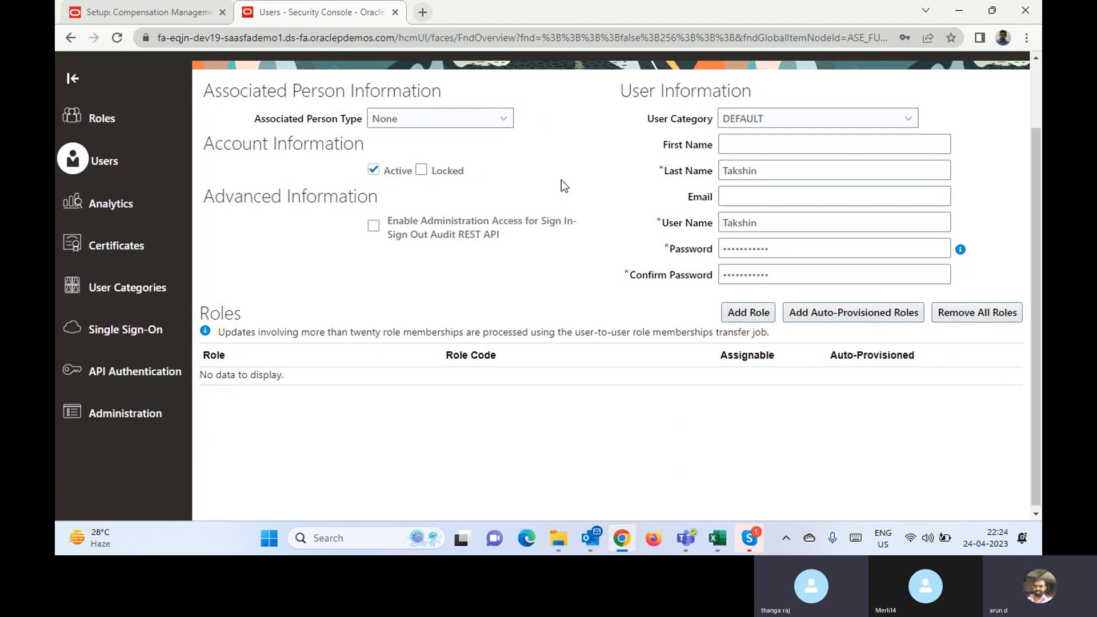
Find the Payroll Administrator role with code ORA_PAY_PAYROLL_ADMINISTRATOR_JOB and add it to the new user
{"action": "left_click", "coordinate": [734, 314]}
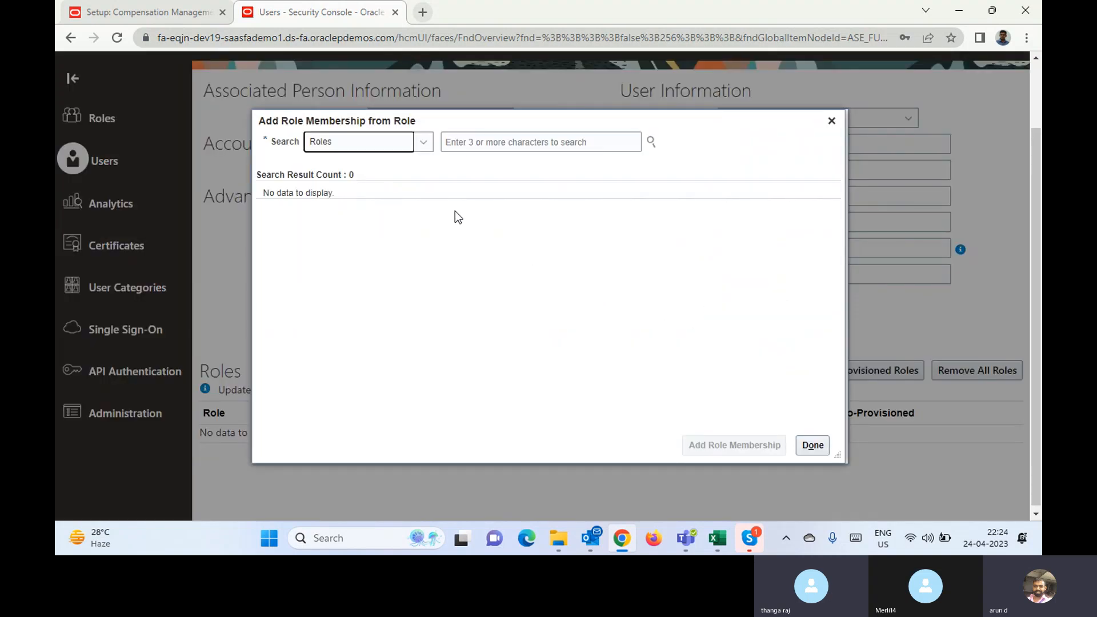
{"action": "left_click", "coordinate": [505, 142]}
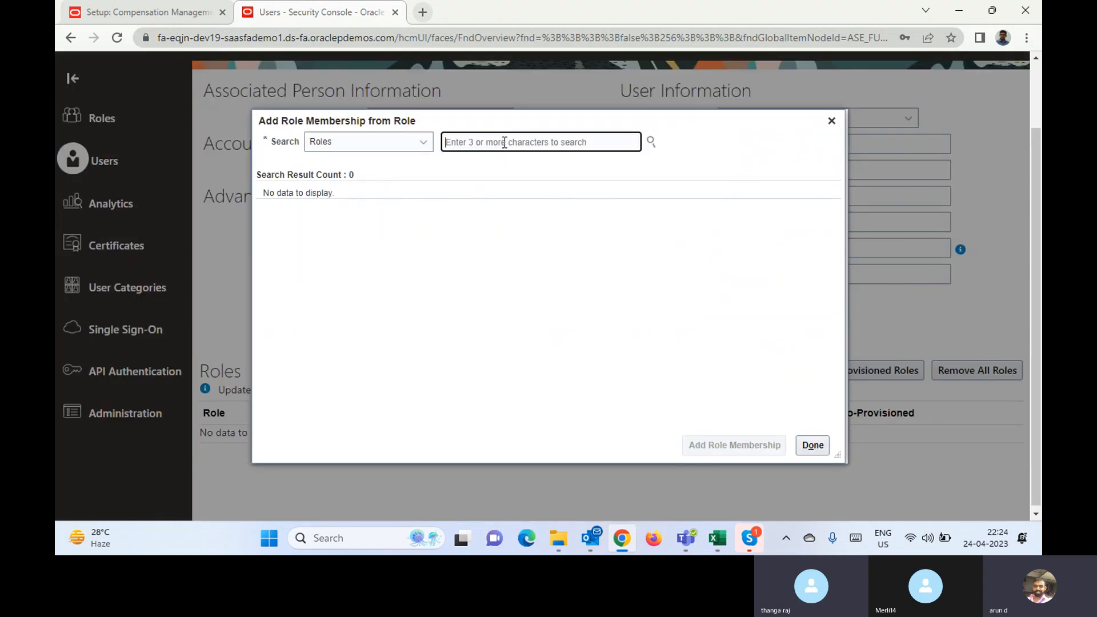
{"action": "type", "text": "pay"}
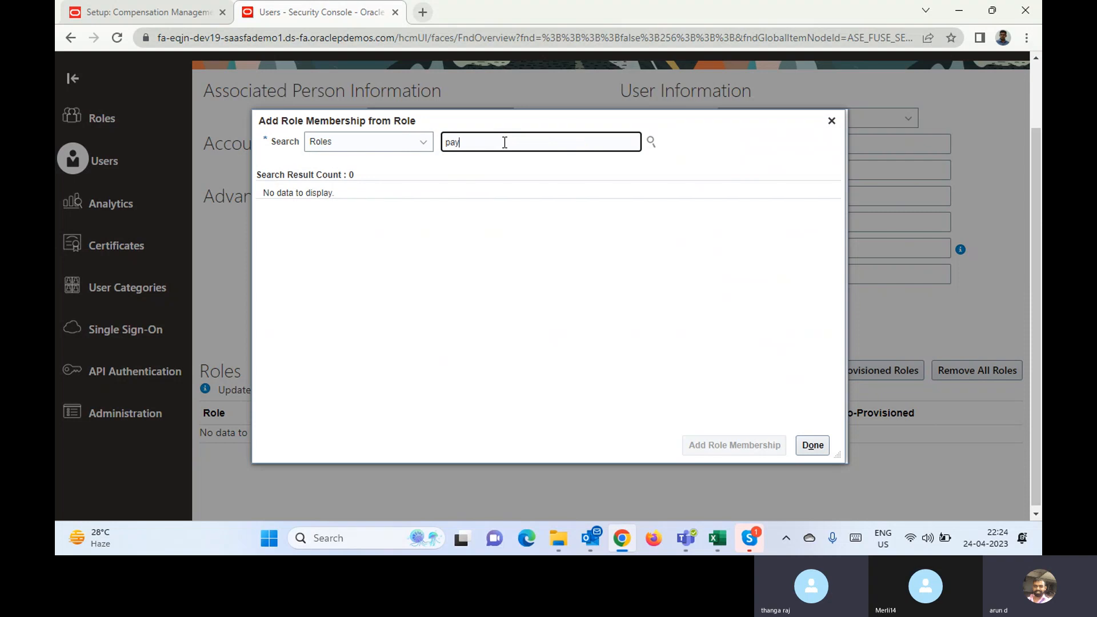
{"action": "type", "text": "r"}
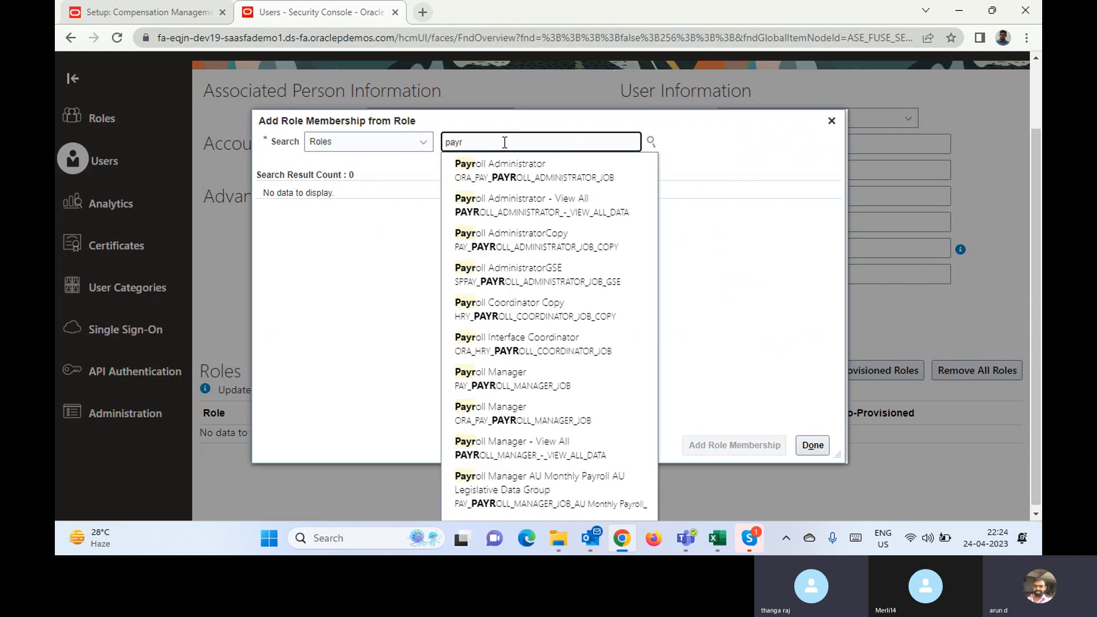
{"action": "left_click", "coordinate": [505, 189]}
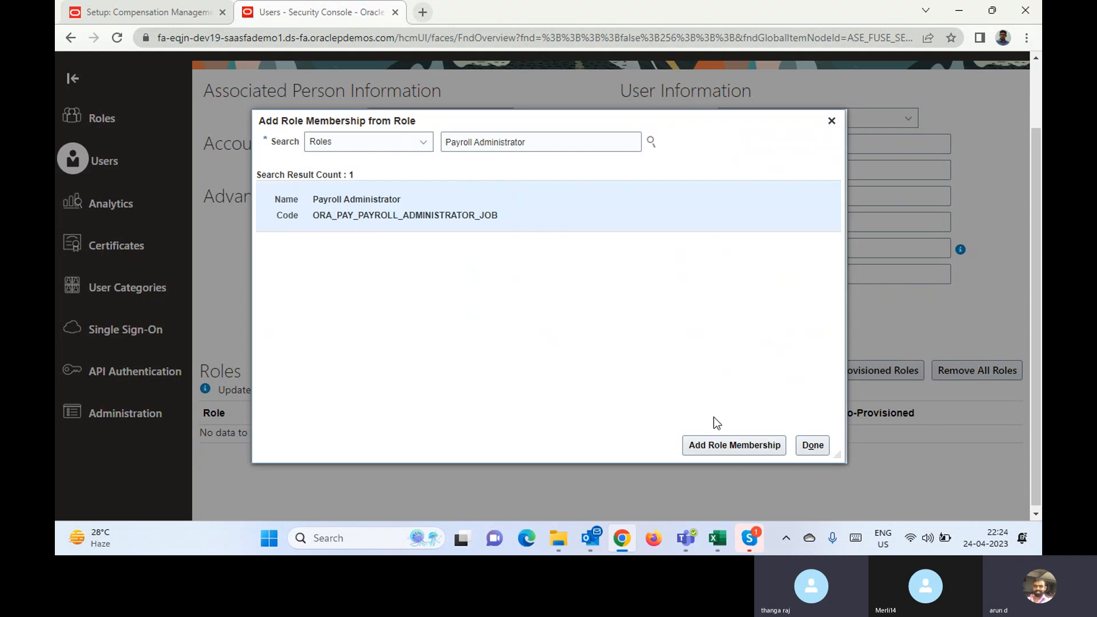
{"action": "left_click", "coordinate": [719, 440]}
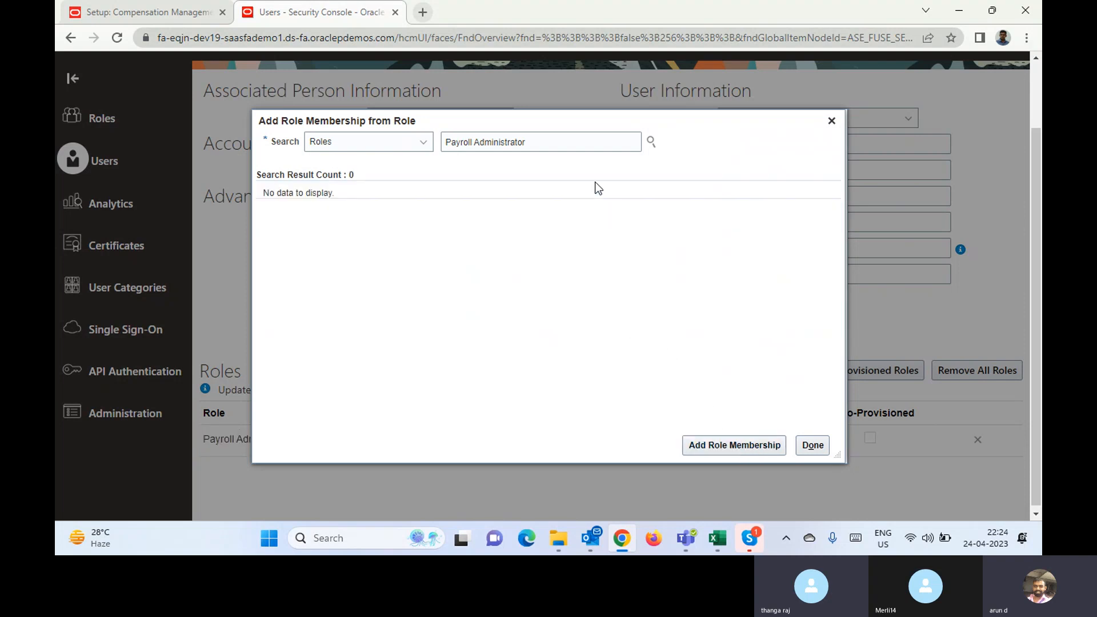
Add the Payroll Manager role with code ORA_PAY_PAYROLL_MANAGER_JOB to the new user
{"action": "double_click", "coordinate": [559, 141]}
{"action": "type", "text": "man"}
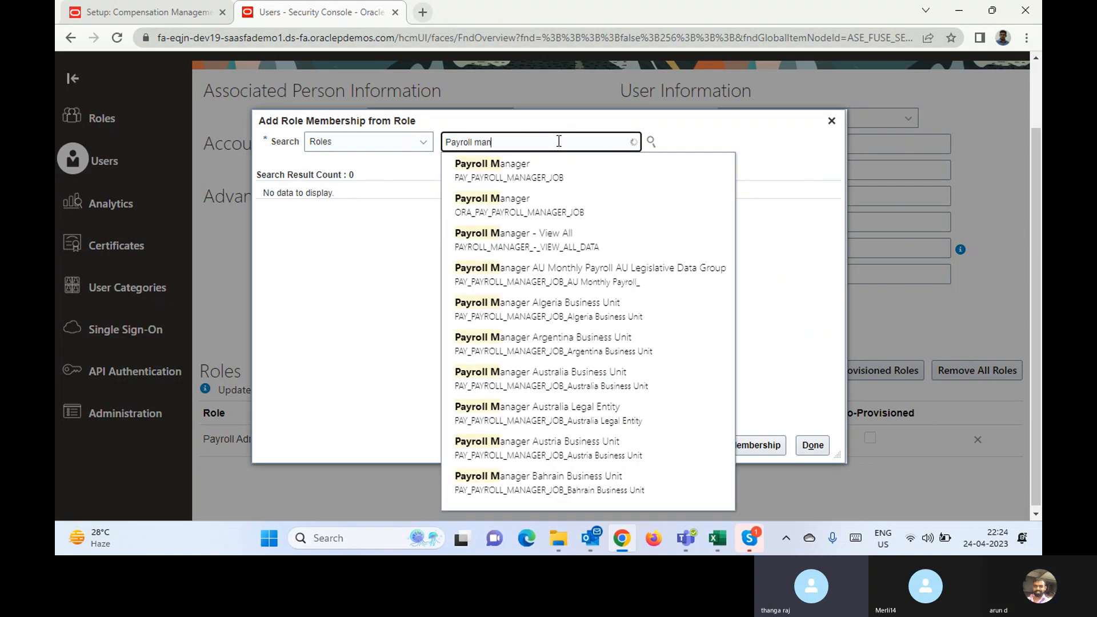
{"action": "left_click", "coordinate": [533, 212]}
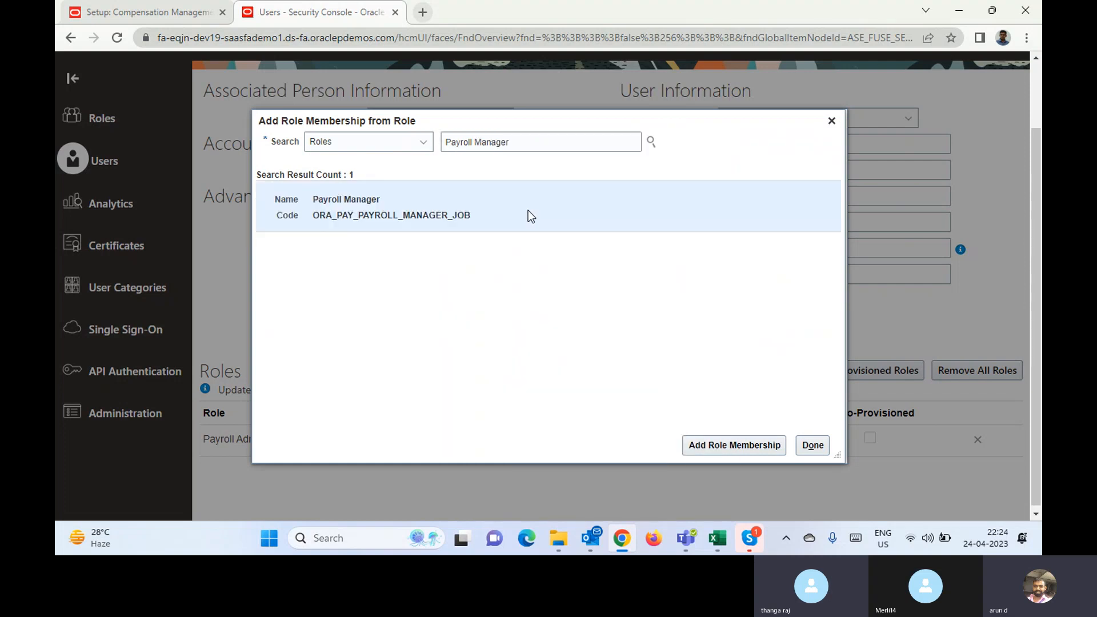
{"action": "left_click", "coordinate": [739, 451]}
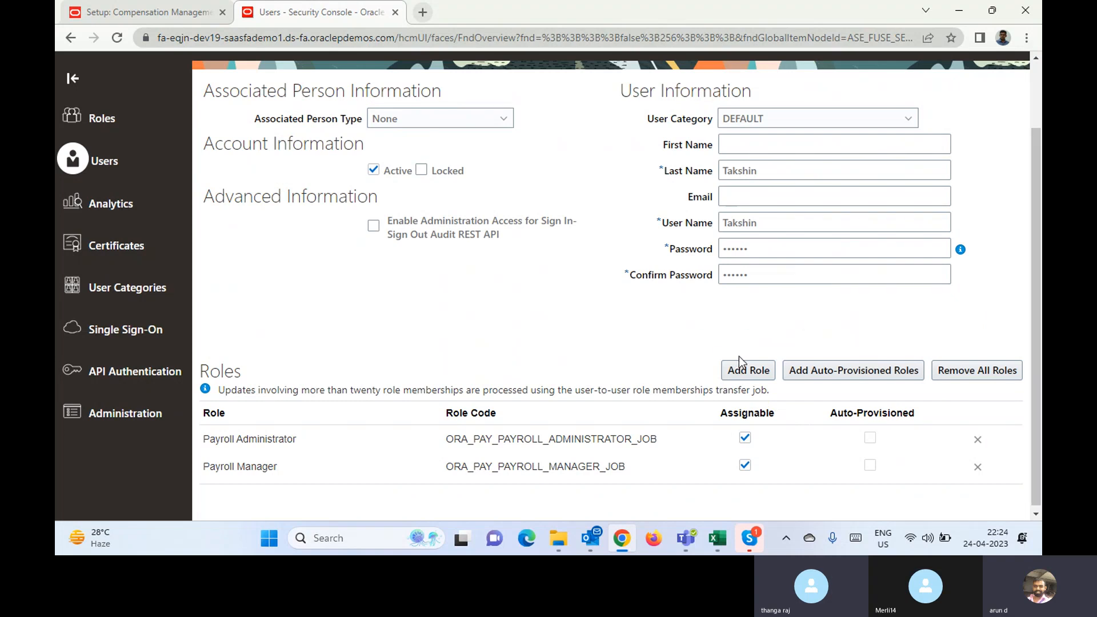
Search the roles for "IT sec" and add IT Security Manager, code ORA_FND_IT_SECURITY_MANAGER_JOB, to the new user
{"action": "left_click", "coordinate": [763, 373]}
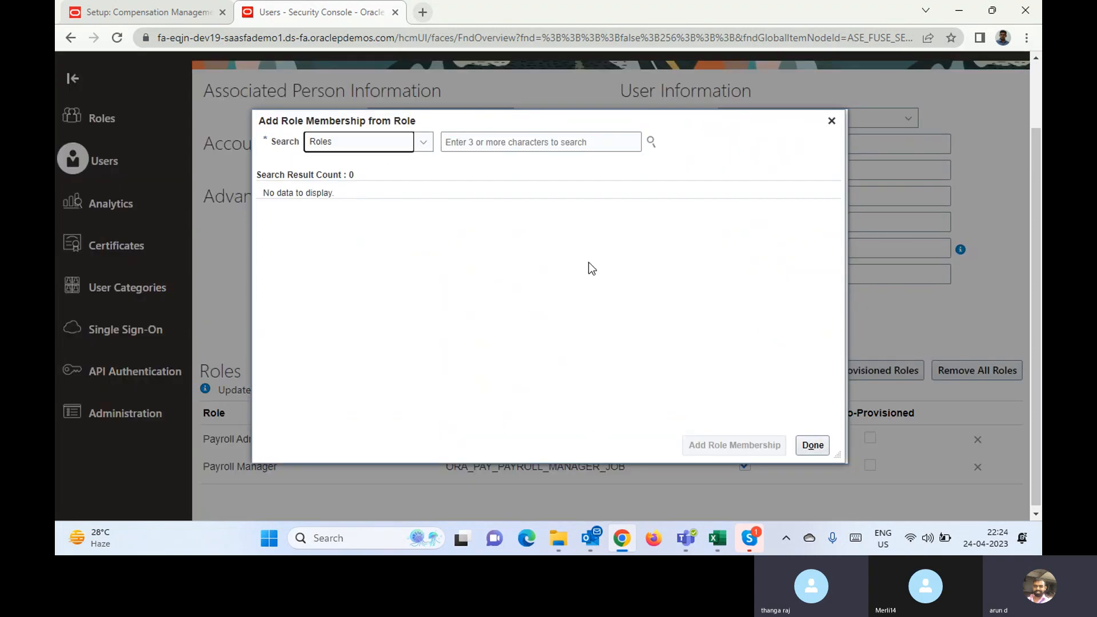
{"action": "left_click", "coordinate": [566, 144]}
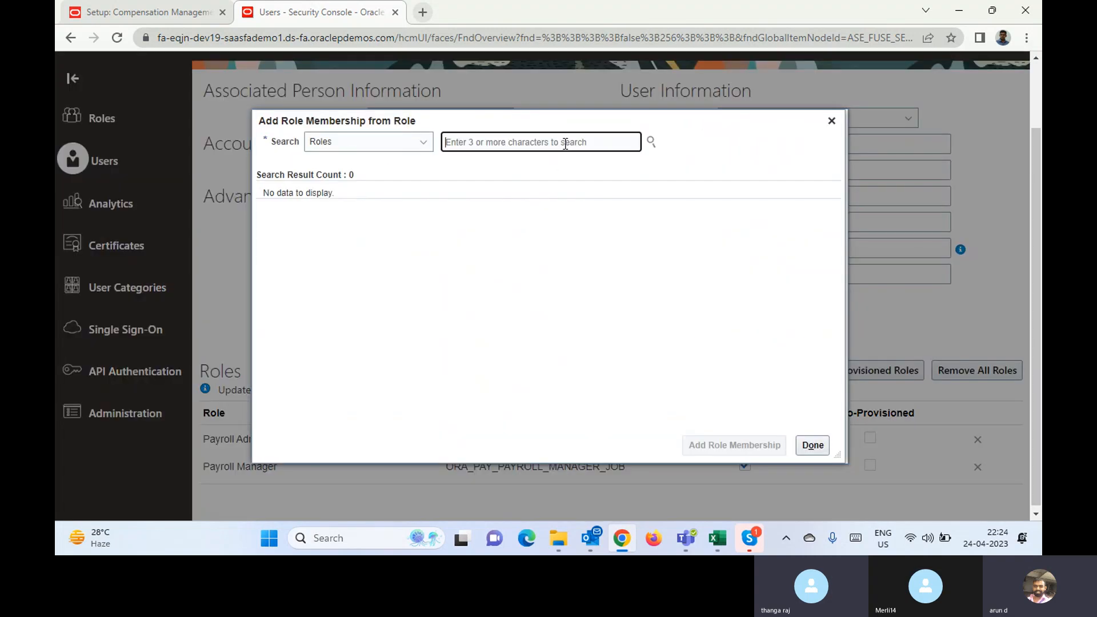
{"action": "type", "text": "l"}
{"action": "type", "text": "T"}
{"action": "type", "text": " se"}
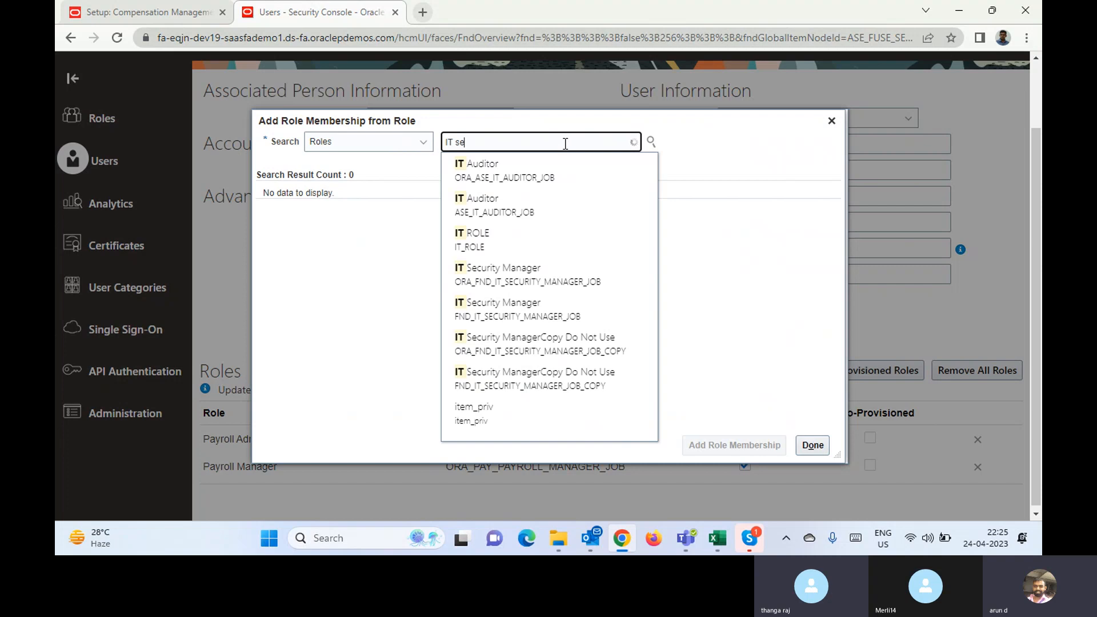
{"action": "type", "text": "c"}
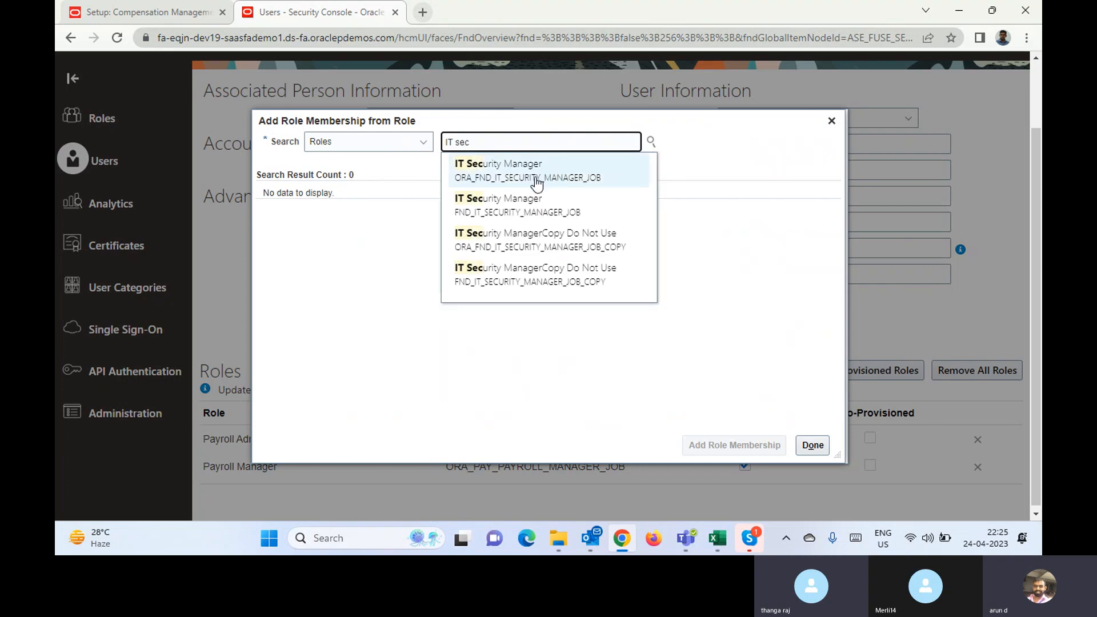
{"action": "left_click", "coordinate": [538, 181]}
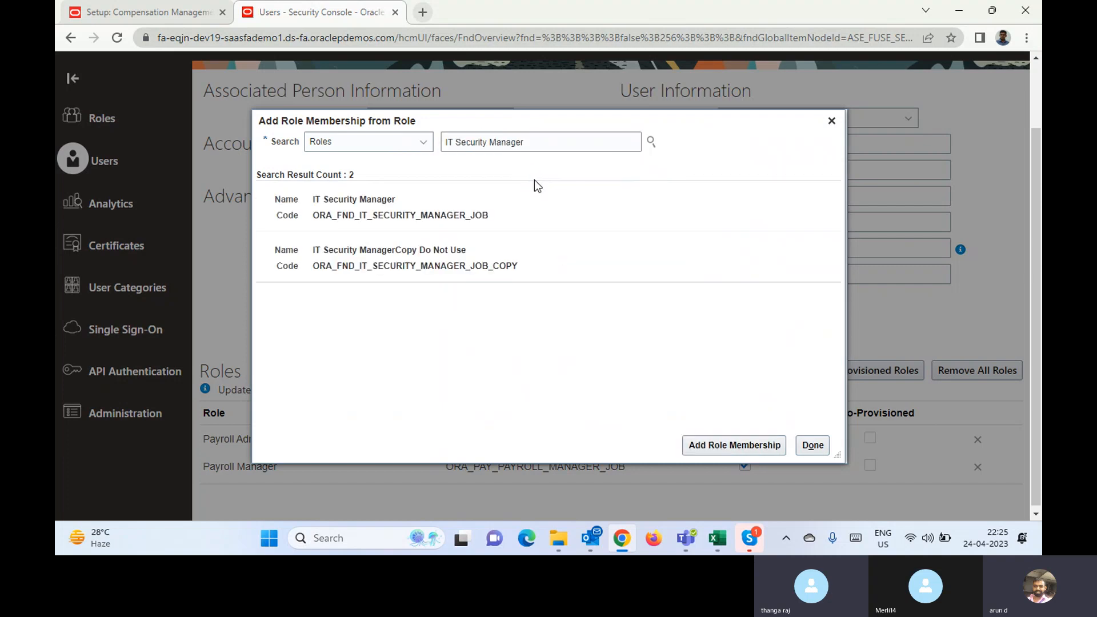
{"action": "left_click", "coordinate": [463, 210]}
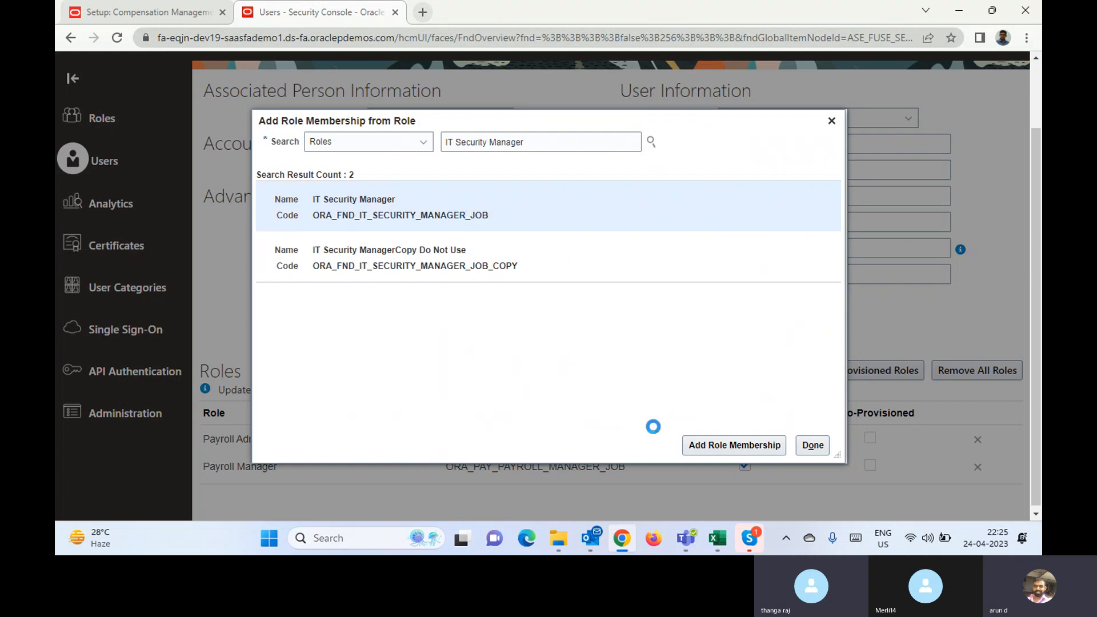
{"action": "left_click", "coordinate": [715, 451]}
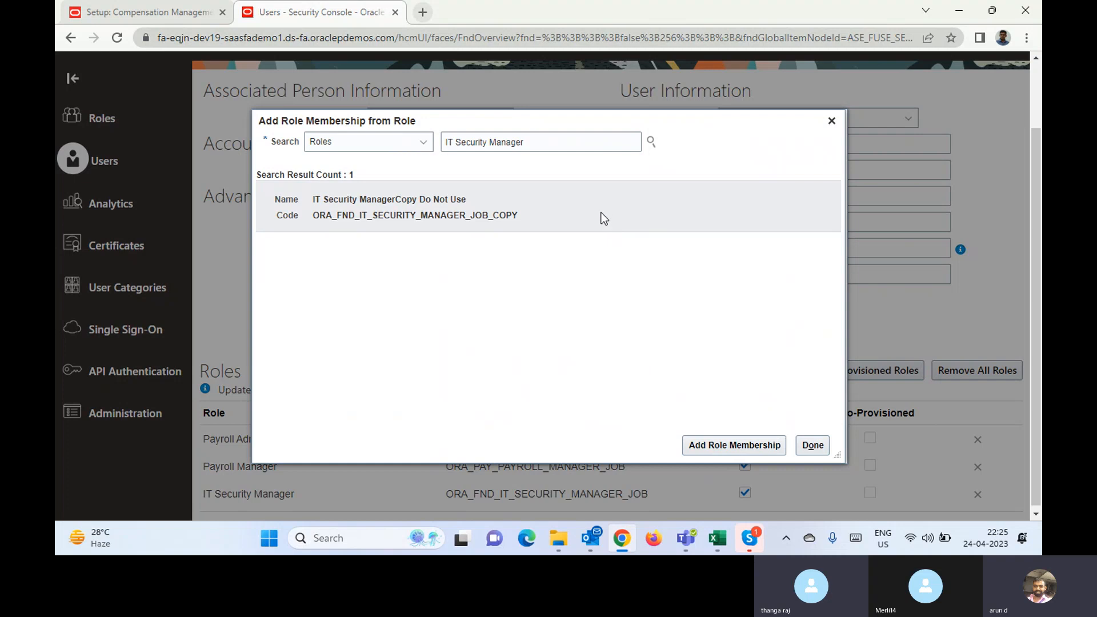
Search the roles for "Application impl" and add Application Implementation Consultant, code ORA_ASM_APPLICATION_IMPLEMENTATION_CONSULTANT_JOB, to the new user, finishing the role additions
{"action": "left_click", "coordinate": [557, 143]}
{"action": "key", "text": "ctrl+a"}
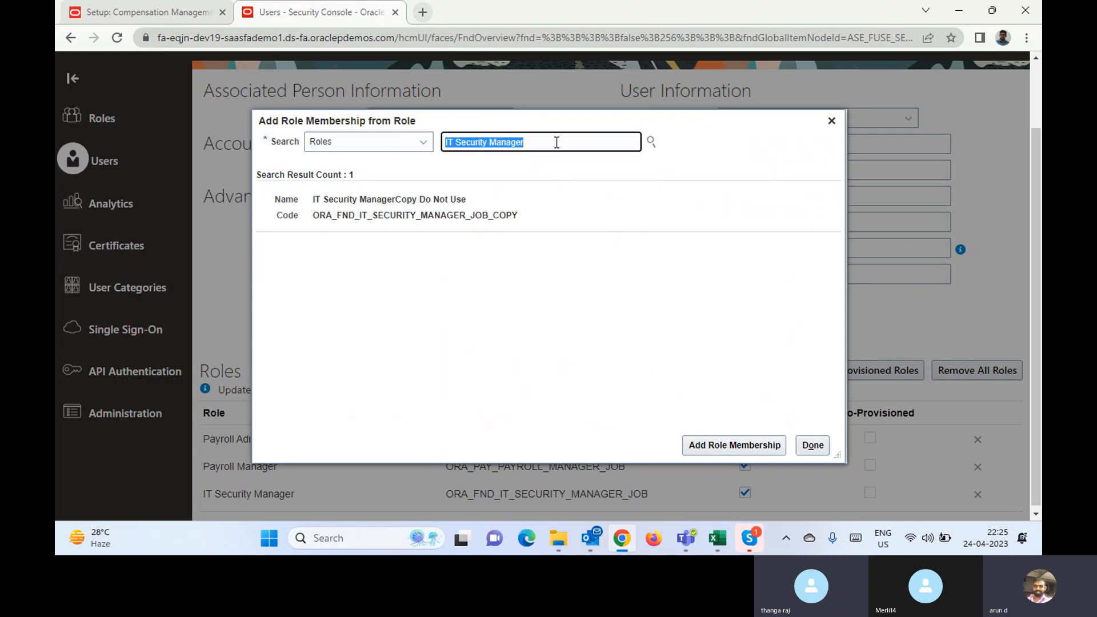
{"action": "type", "text": "Appli"}
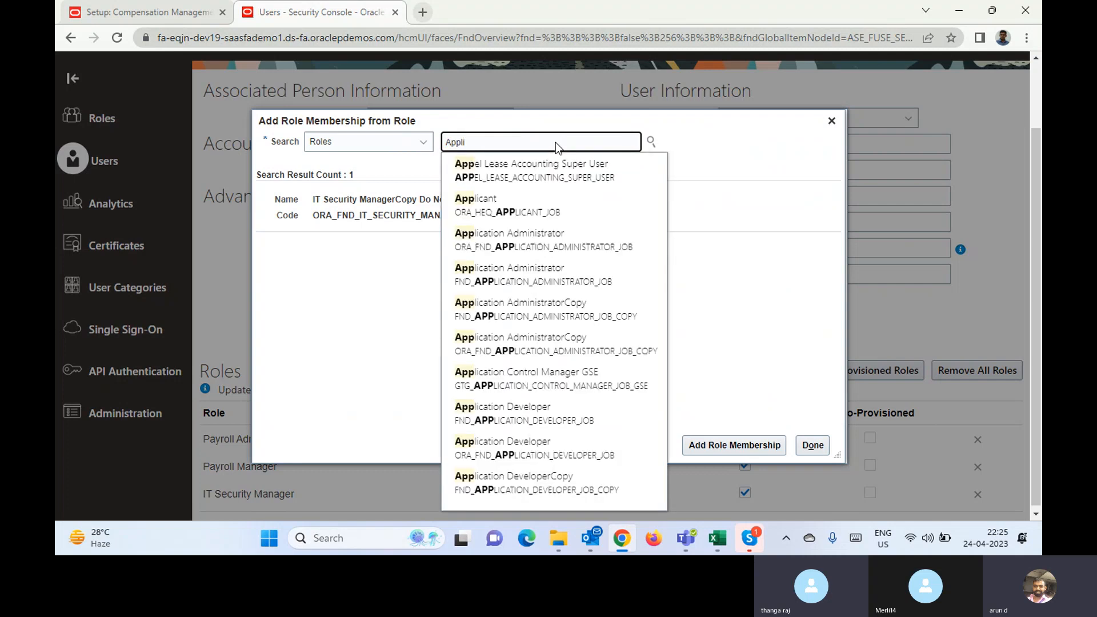
{"action": "type", "text": "catio"}
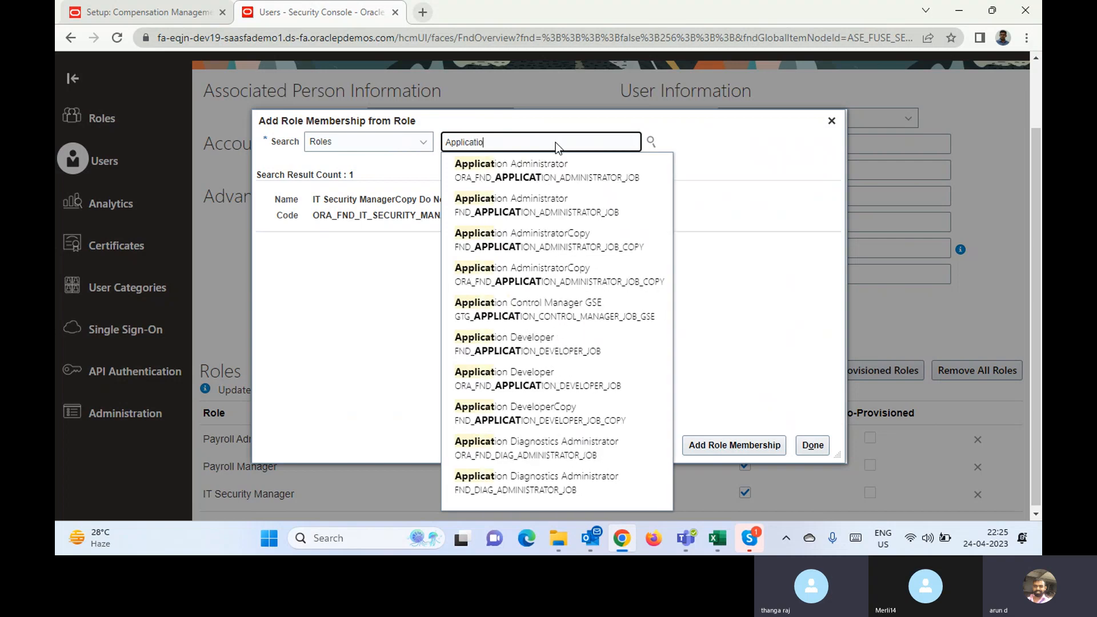
{"action": "type", "text": "n "}
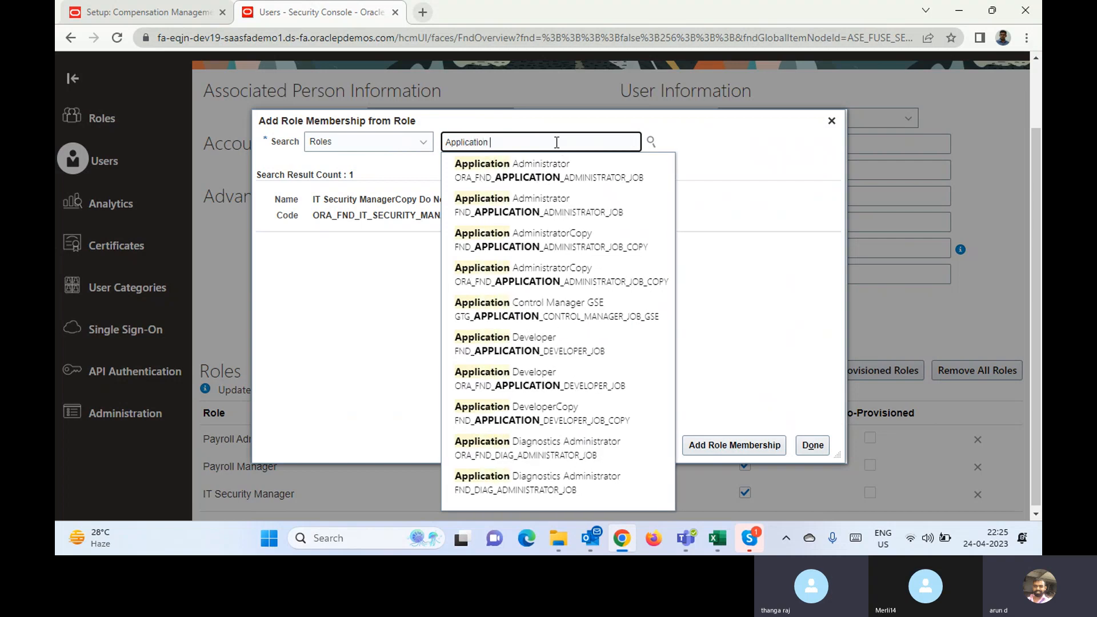
{"action": "type", "text": "imp"}
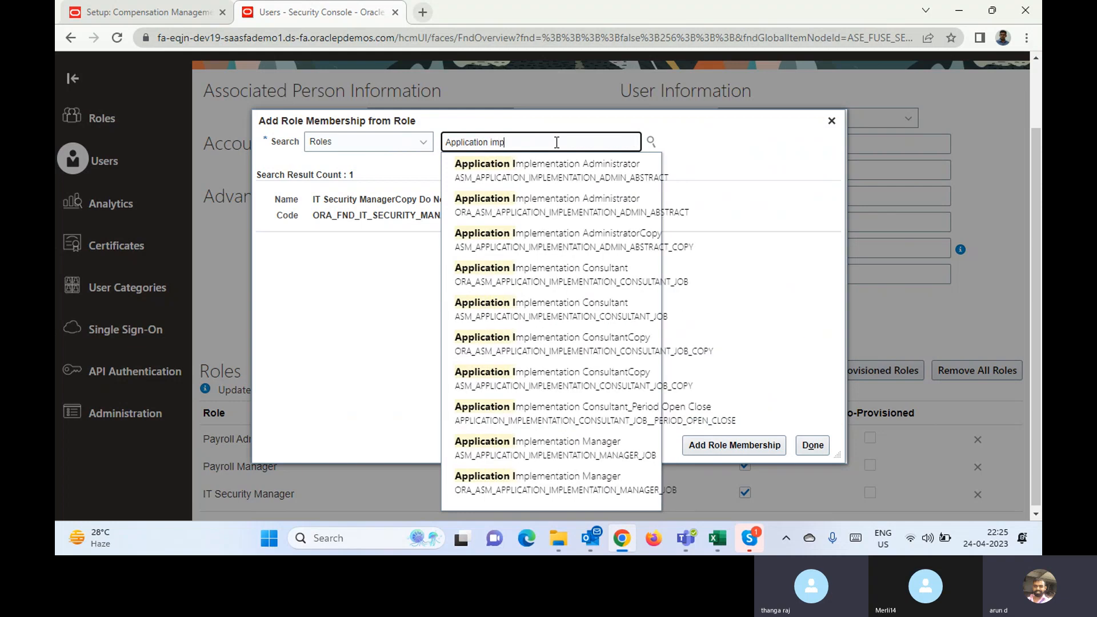
{"action": "type", "text": "l"}
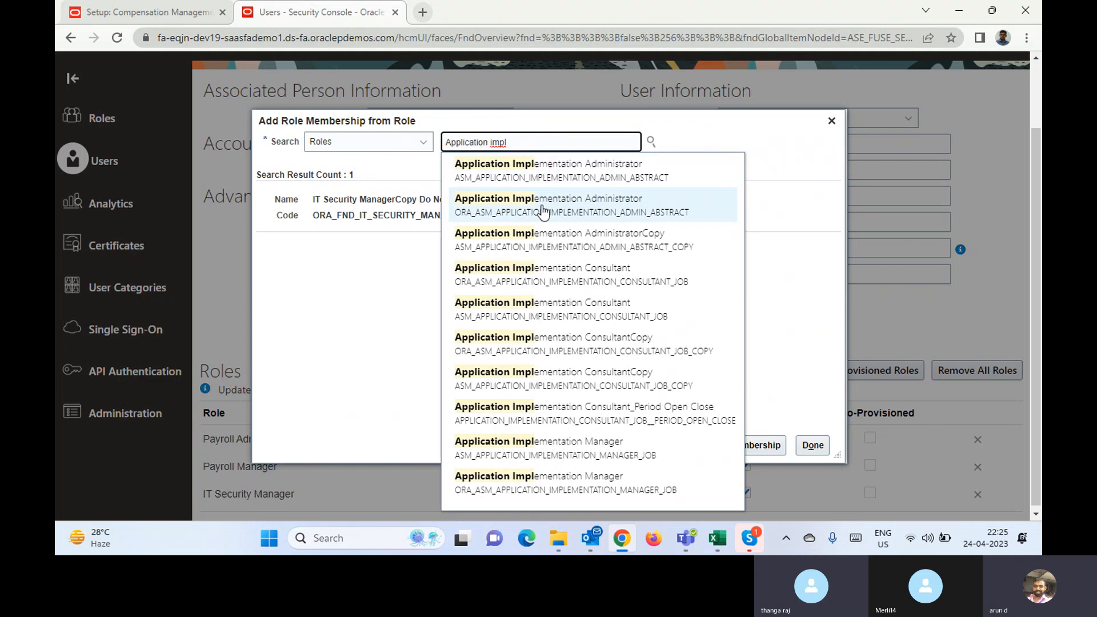
{"action": "left_click", "coordinate": [539, 280]}
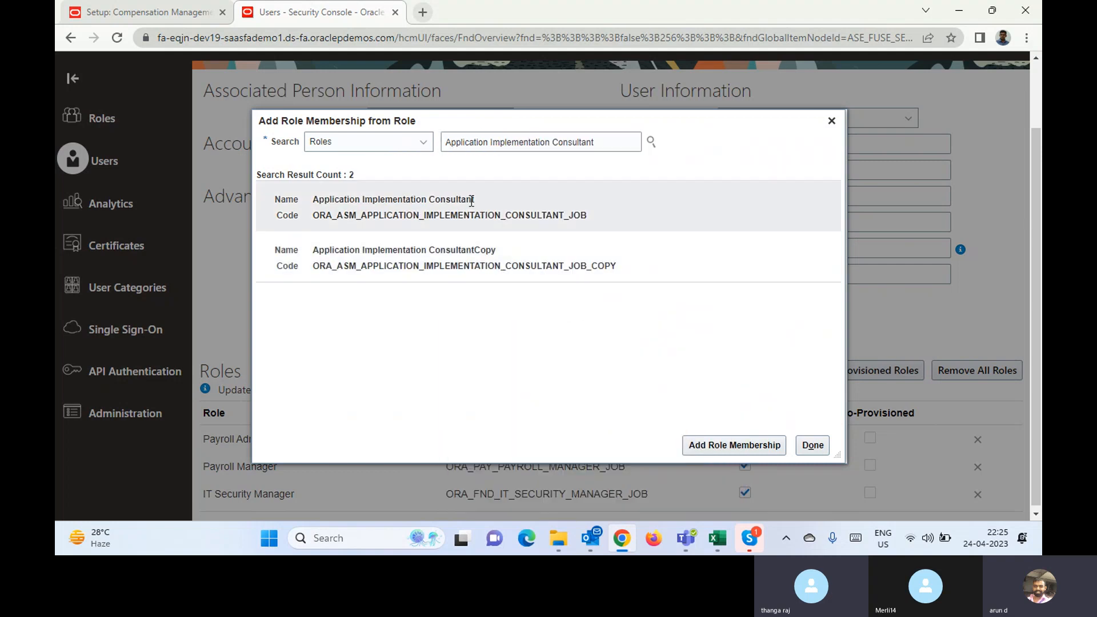
{"action": "left_click", "coordinate": [471, 202]}
{"action": "left_click", "coordinate": [695, 445]}
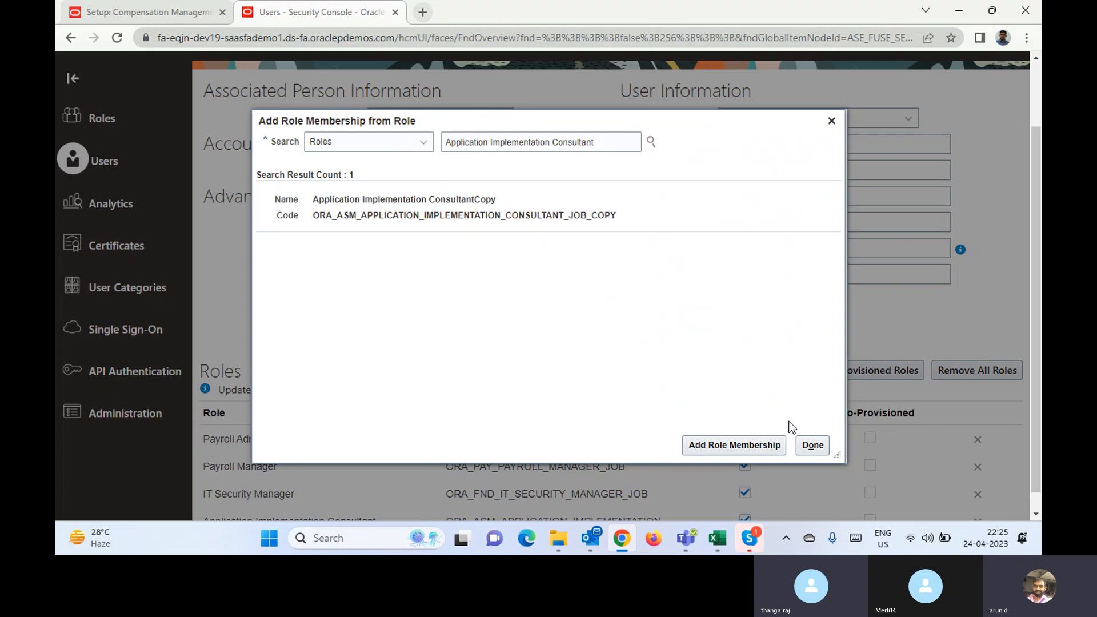
{"action": "left_click", "coordinate": [811, 445]}
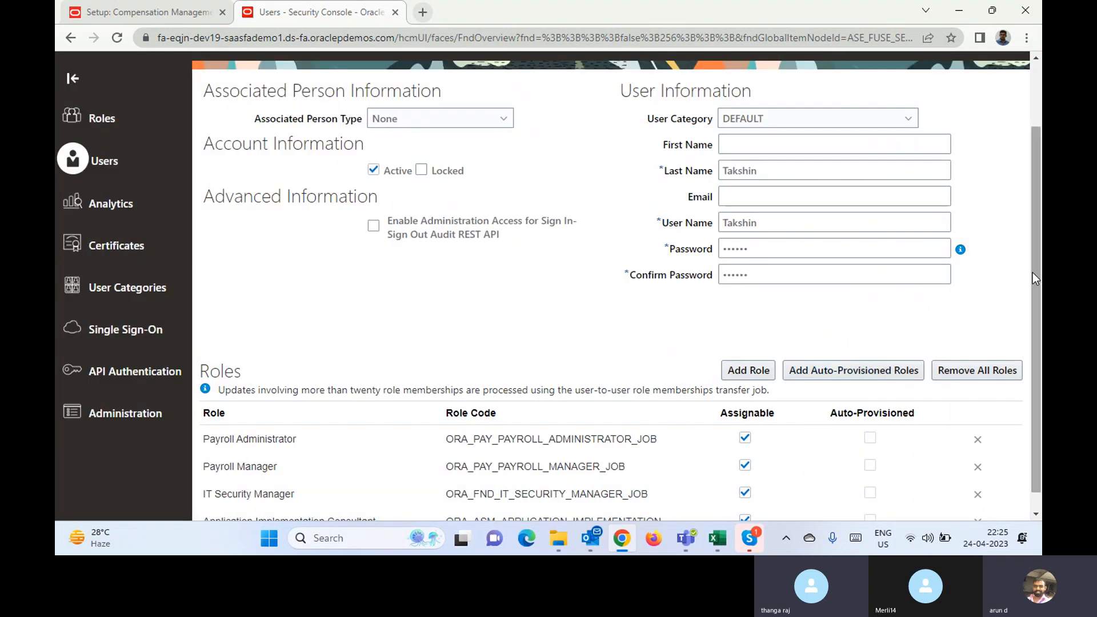
Review the roles assigned to the new user, then save and close the user account
{"action": "left_click_drag", "start_coordinate": [1039, 271], "coordinate": [1042, 325]}
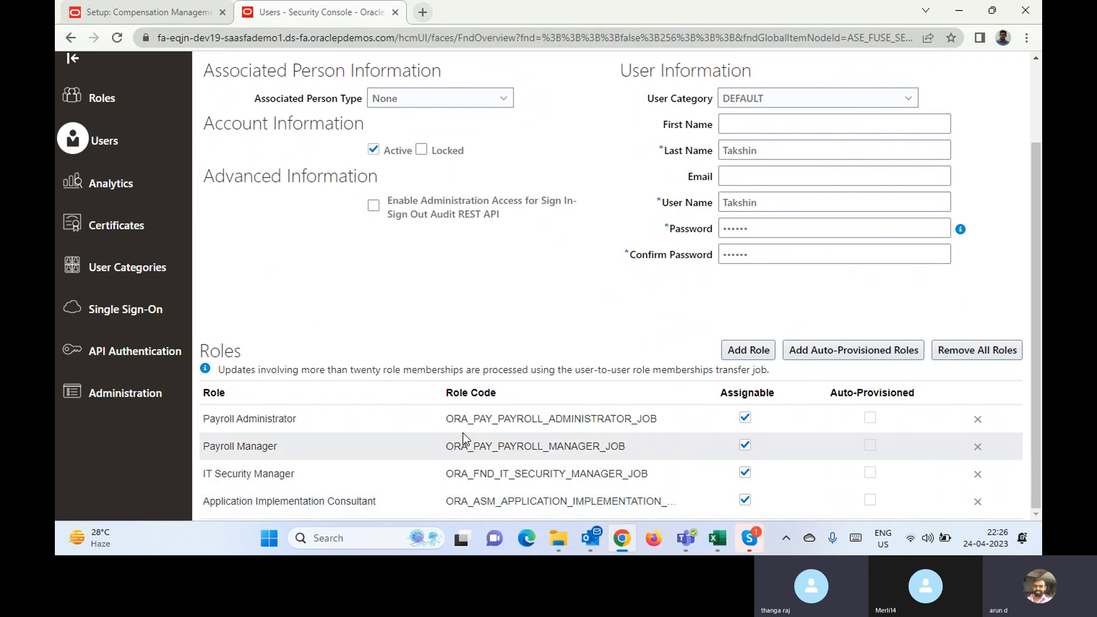
{"action": "left_click", "coordinate": [406, 476]}
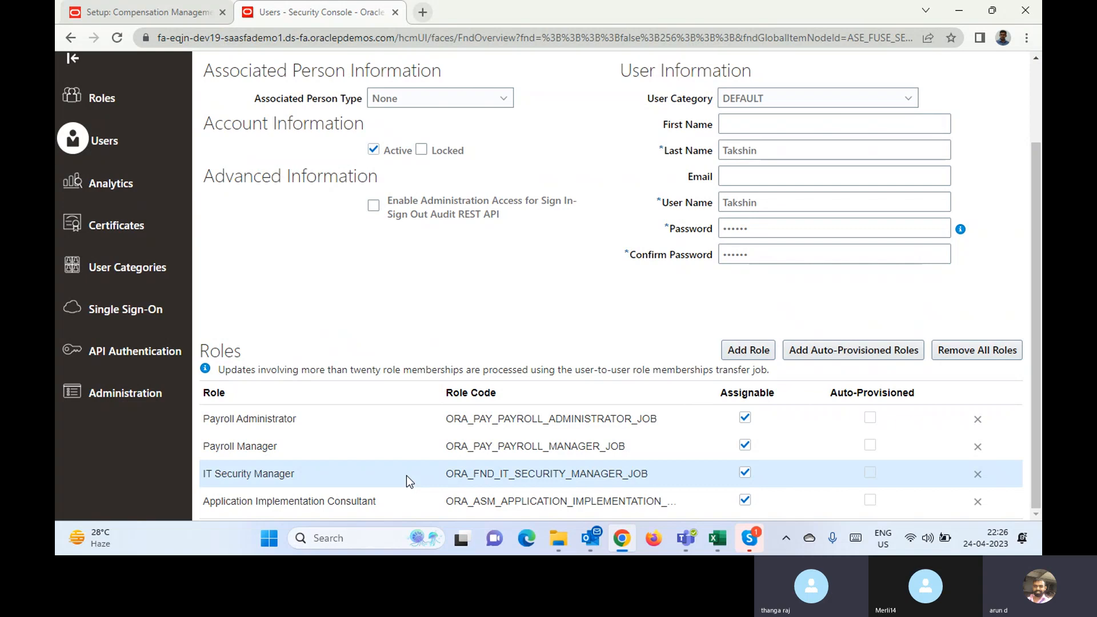
{"action": "left_click", "coordinate": [405, 505]}
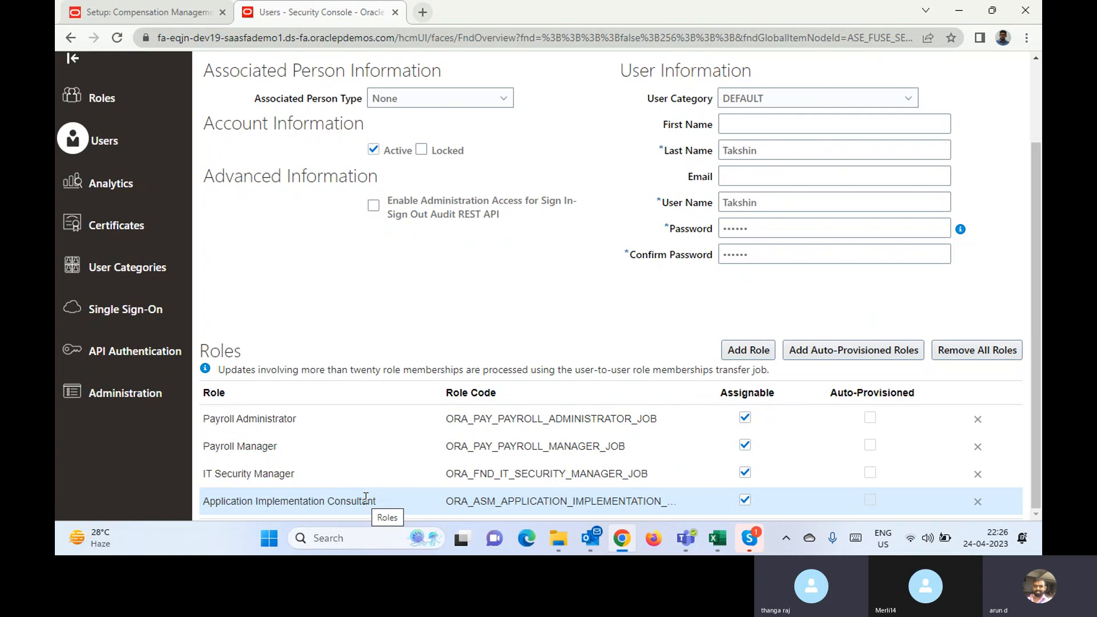
{"action": "left_click", "coordinate": [303, 451]}
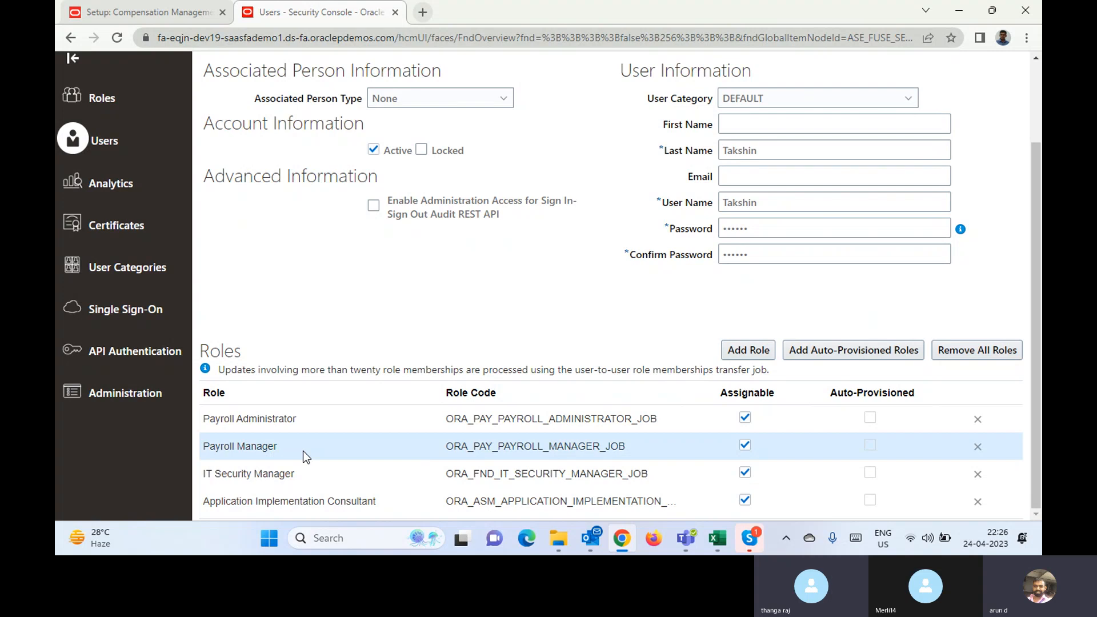
{"action": "left_click", "coordinate": [341, 413]}
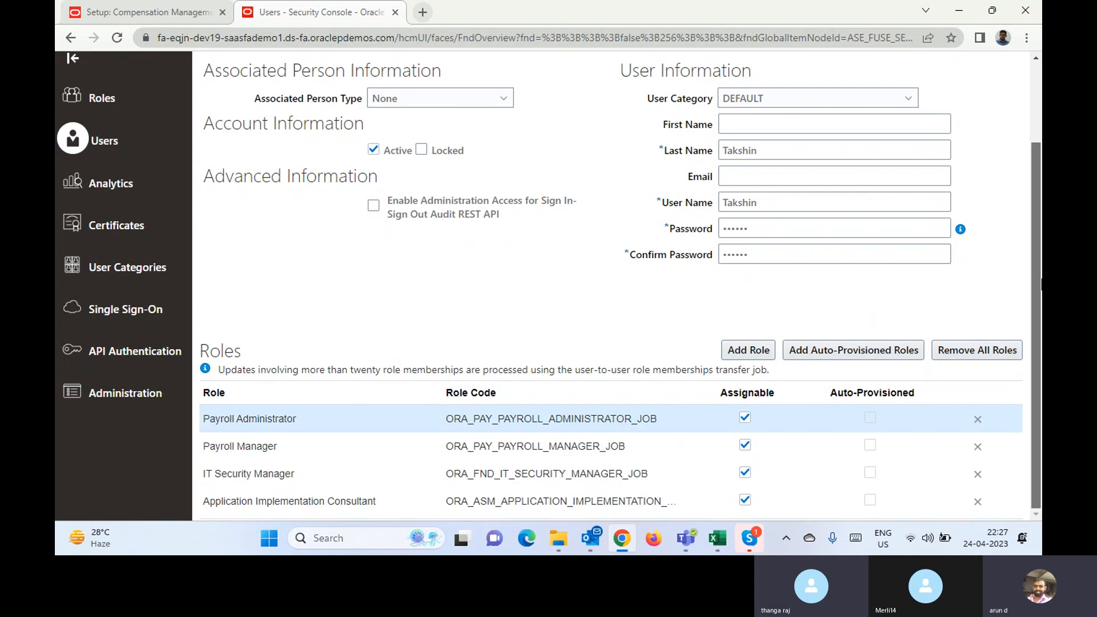
{"action": "left_click_drag", "start_coordinate": [1041, 281], "coordinate": [1042, 200]}
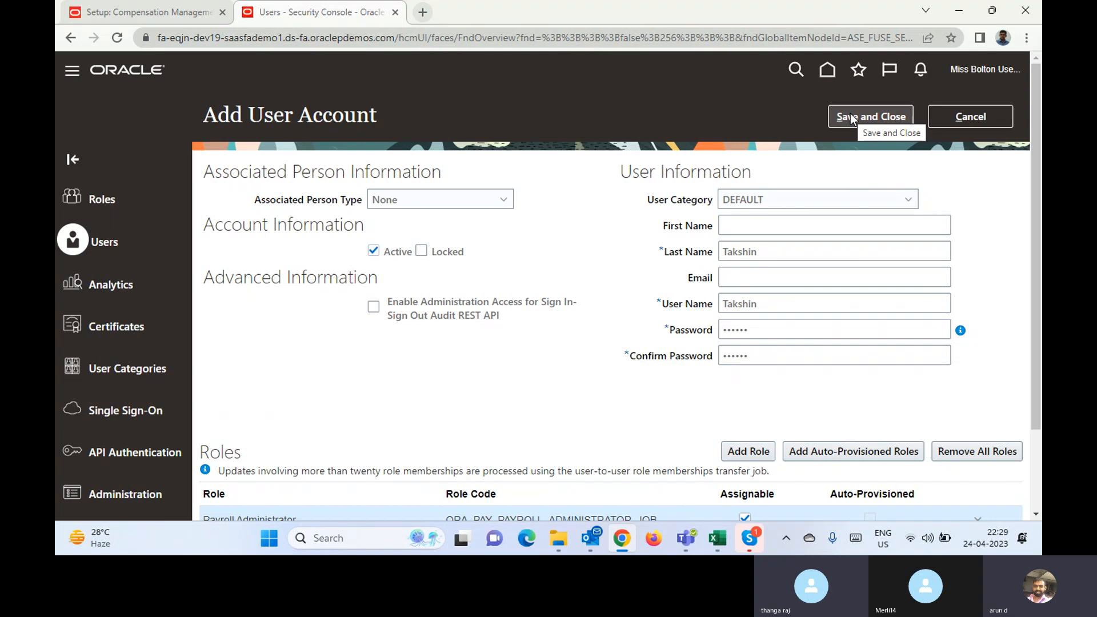
{"action": "left_click", "coordinate": [850, 114]}
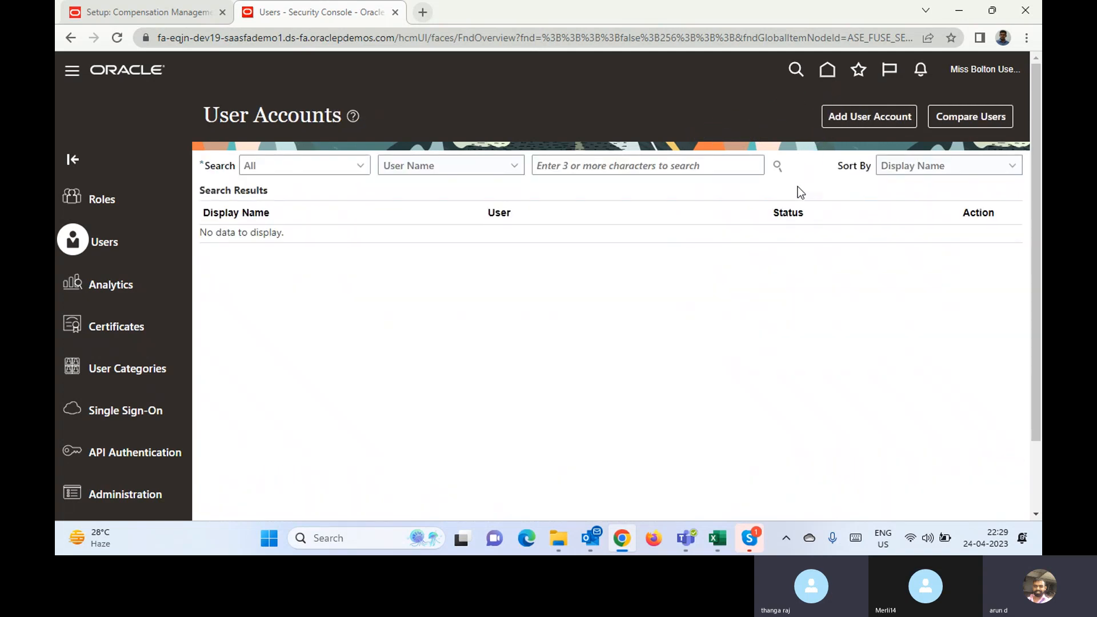
Close the compensation setup browser tab and reopen the Security Console's user accounts page from the home page
{"action": "left_click", "coordinate": [828, 70]}
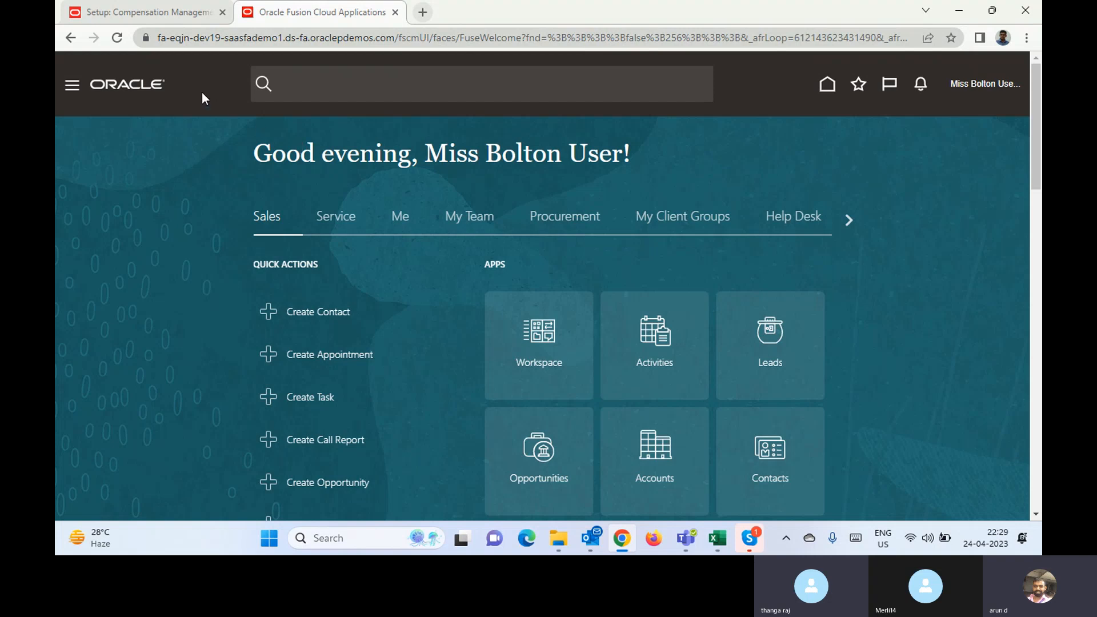
{"action": "left_click", "coordinate": [222, 12]}
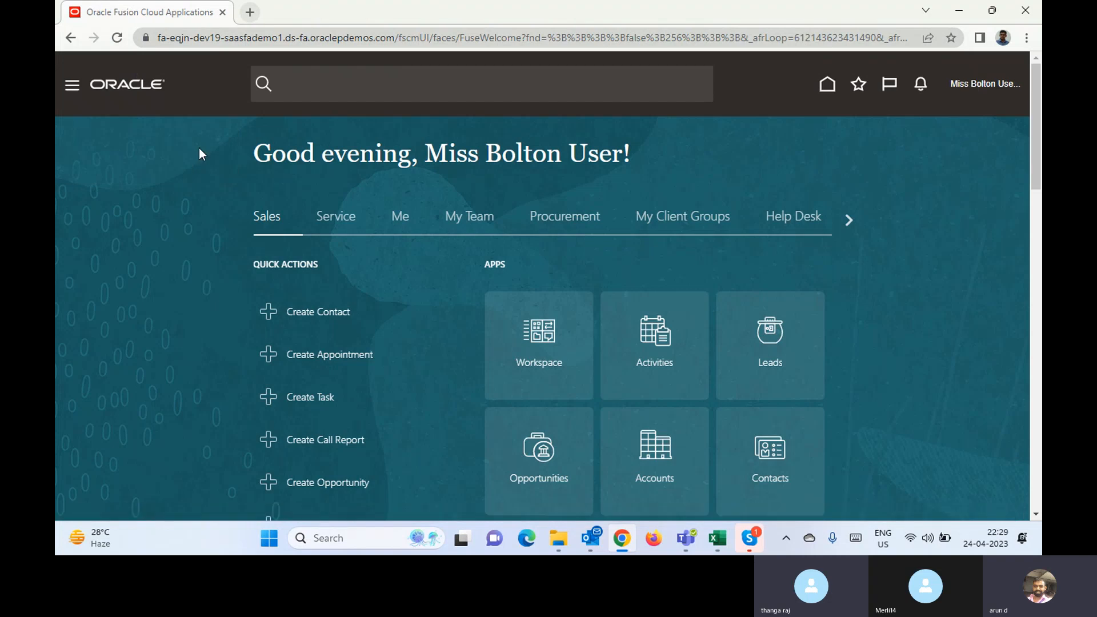
{"action": "left_click", "coordinate": [72, 85]}
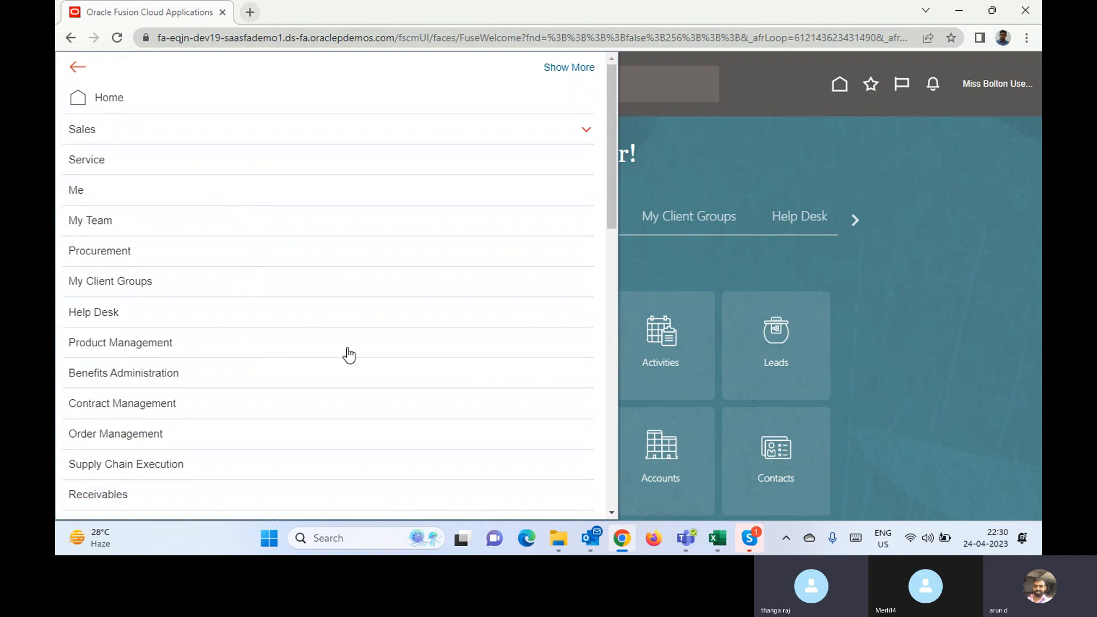
{"action": "left_click_drag", "start_coordinate": [612, 205], "coordinate": [642, 479]}
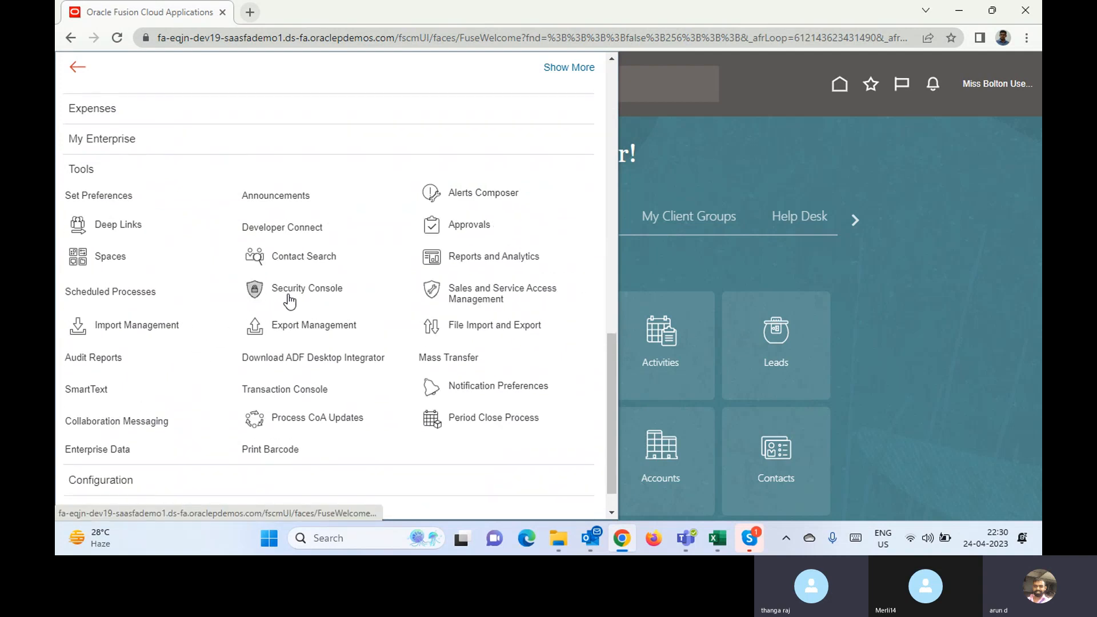
{"action": "left_click", "coordinate": [227, 294]}
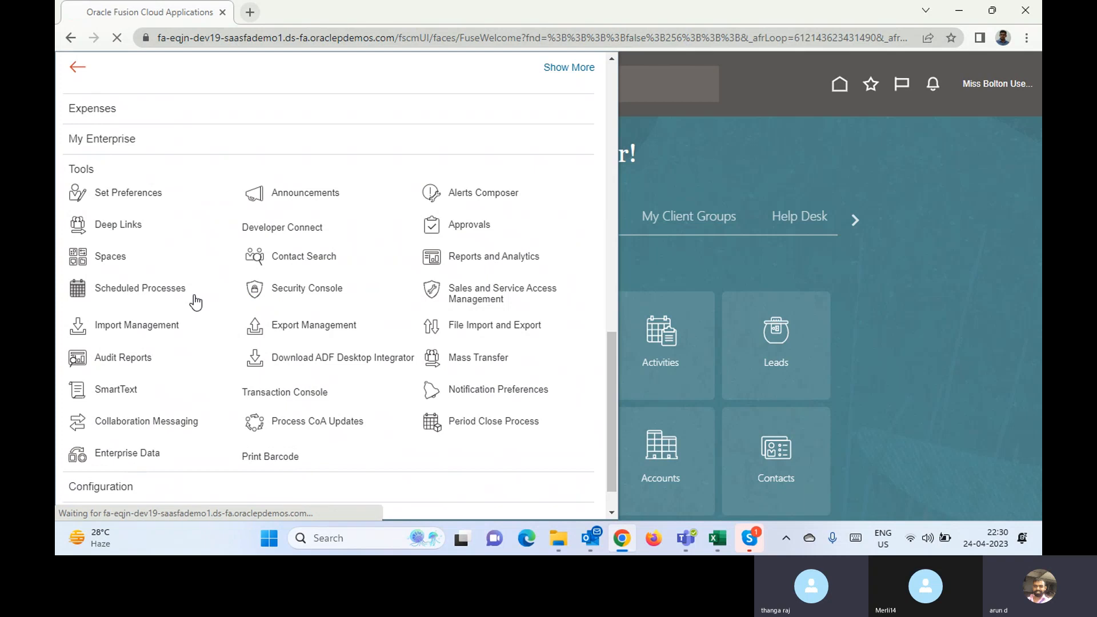
{"action": "left_click", "coordinate": [295, 291]}
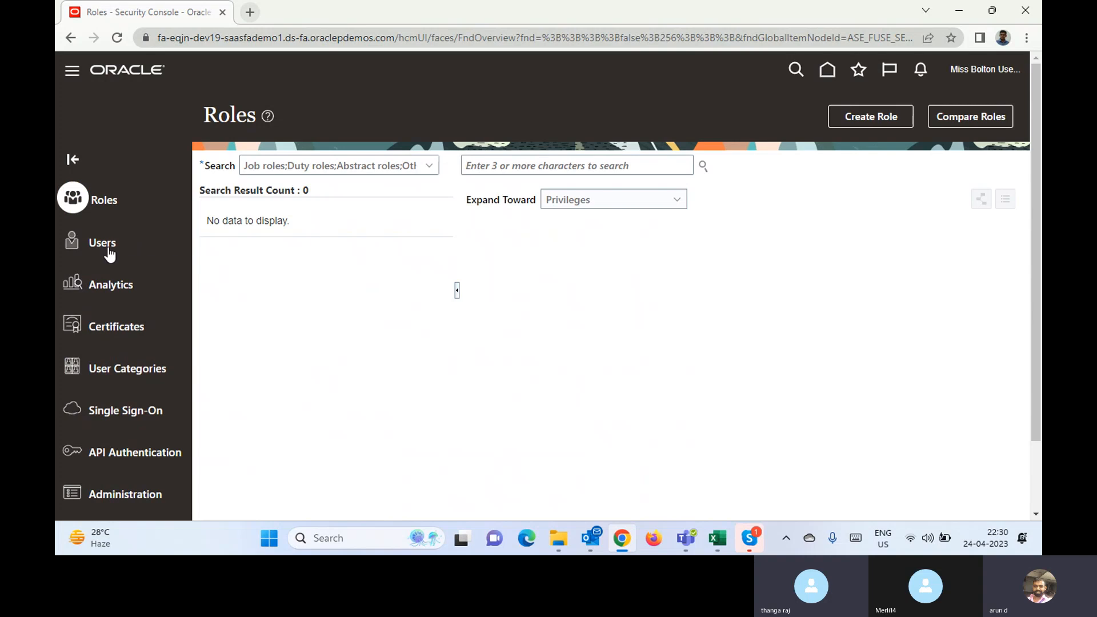
{"action": "left_click", "coordinate": [108, 247]}
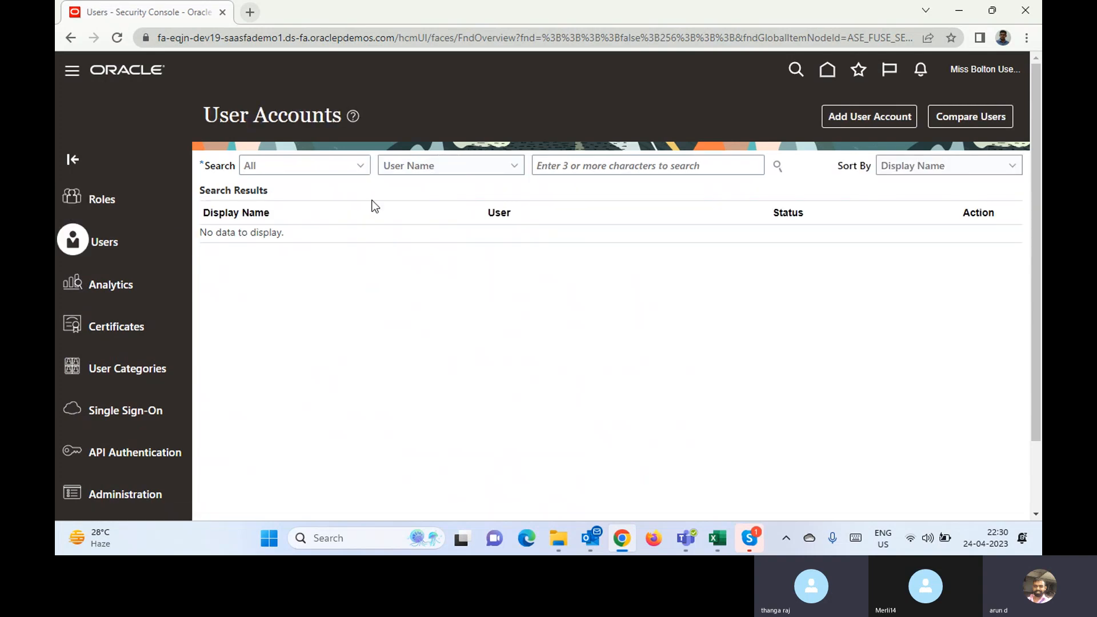
Try to find the new account by searching user names for "Tha" and look through the matching accounts
{"action": "left_click", "coordinate": [634, 162]}
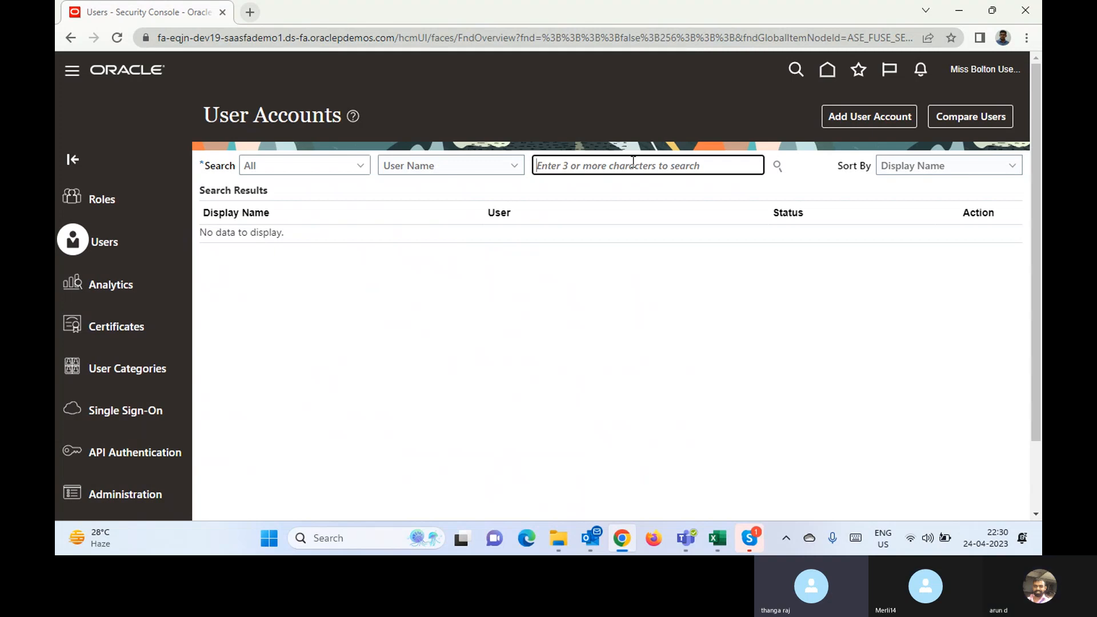
{"action": "type", "text": "Tha"}
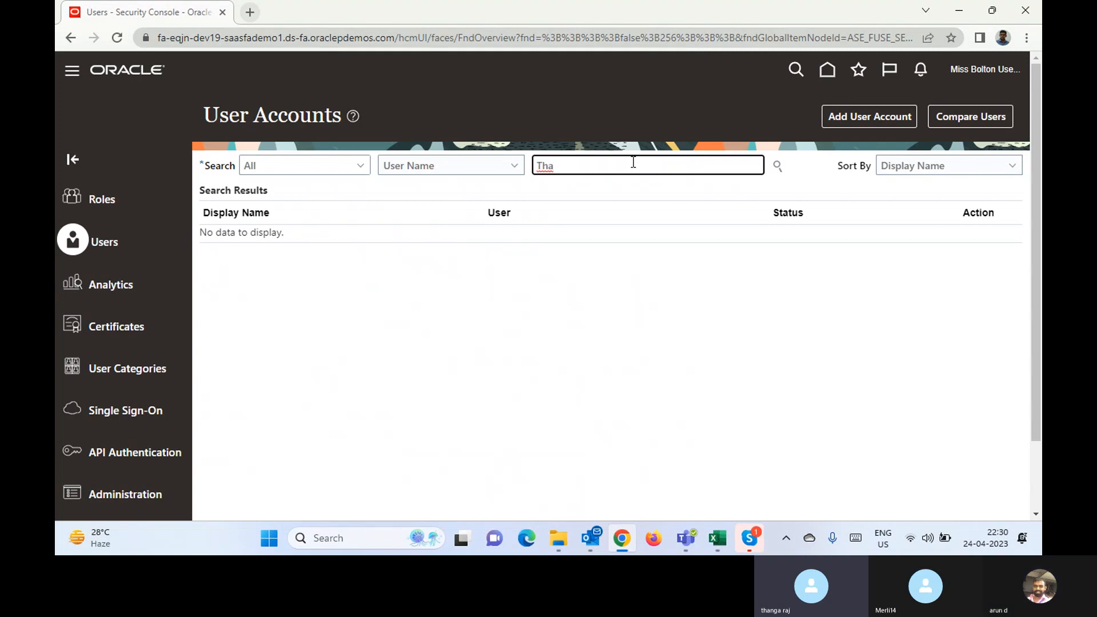
{"action": "key", "text": "Return"}
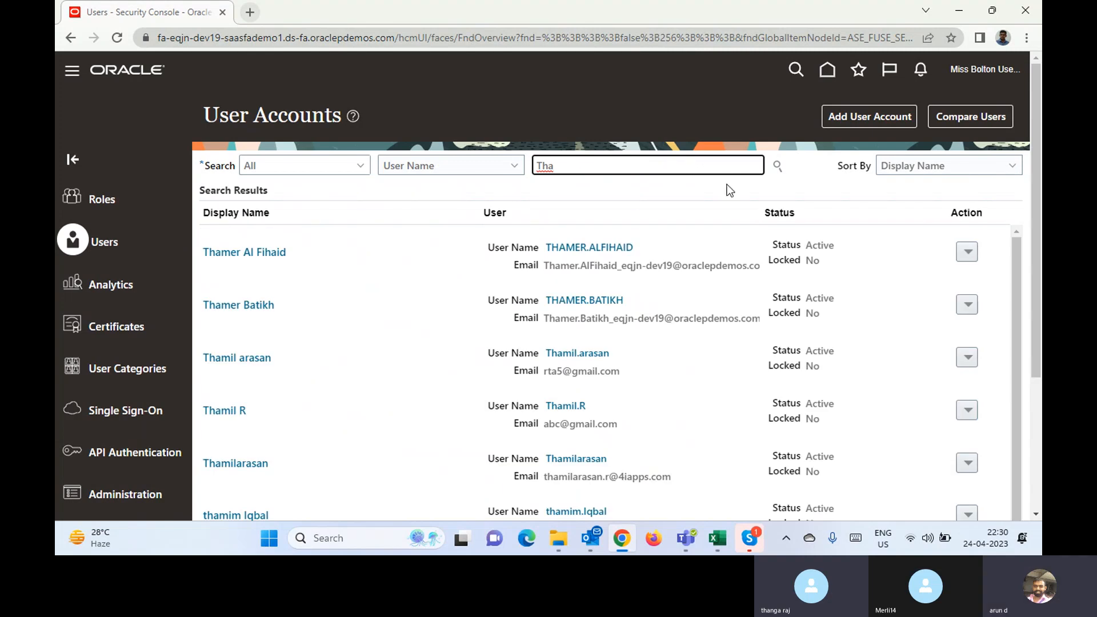
{"action": "type", "text": "k"}
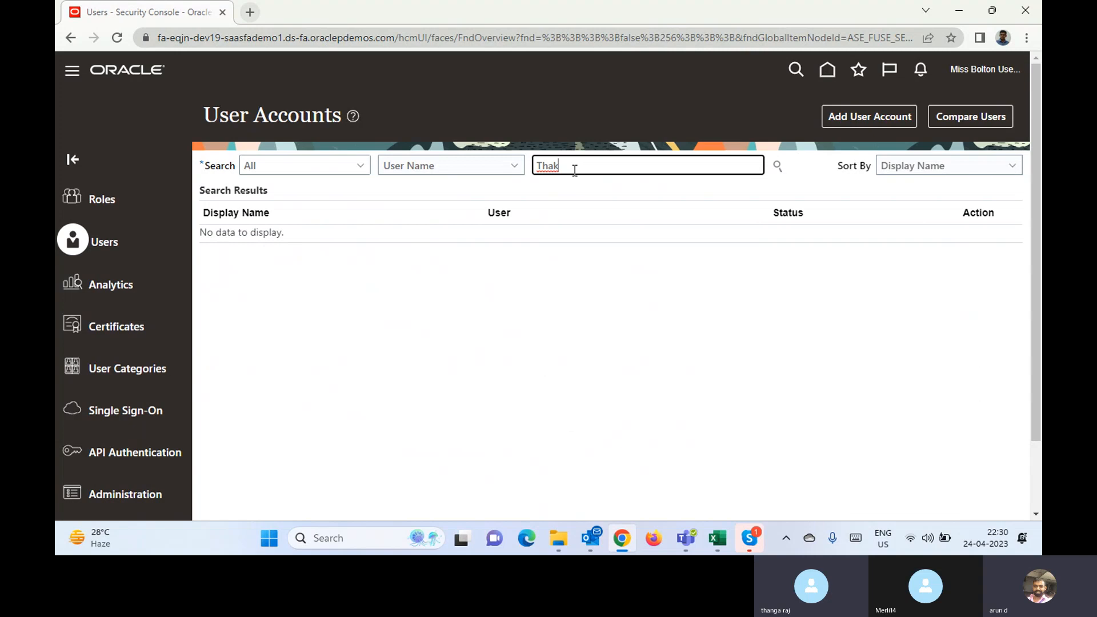
{"action": "key", "text": "BackSpace"}
{"action": "key", "text": "Return"}
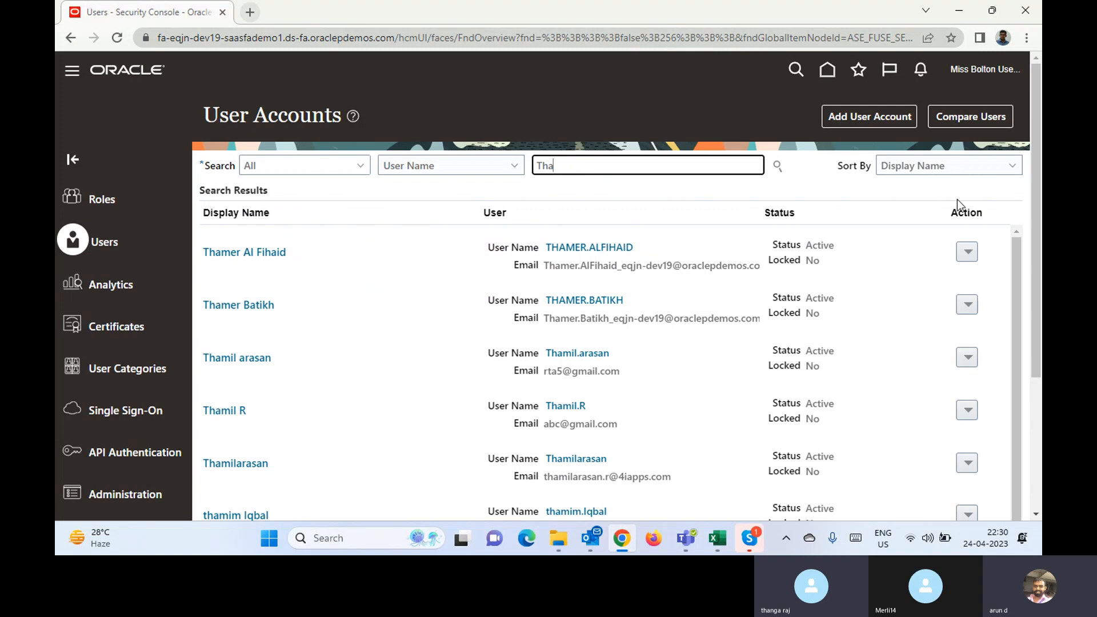
{"action": "scroll", "coordinate": [1018, 278], "scroll_direction": "down", "scroll_amount": 2}
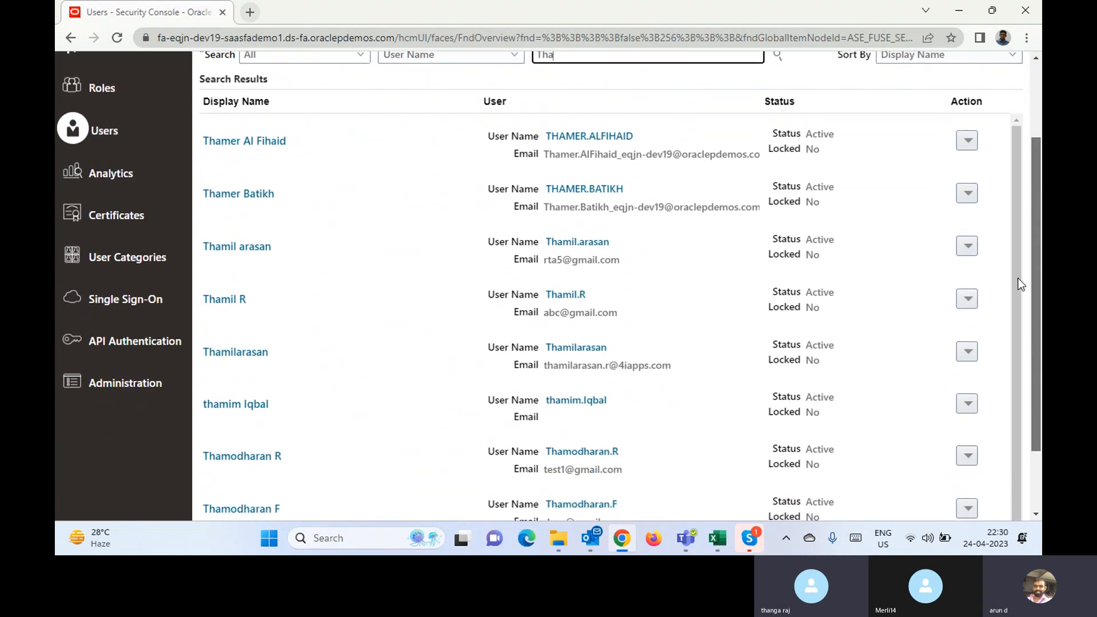
{"action": "scroll", "coordinate": [1019, 280], "scroll_direction": "down", "scroll_amount": 1}
{"action": "scroll", "coordinate": [1014, 312], "scroll_direction": "down", "scroll_amount": 1}
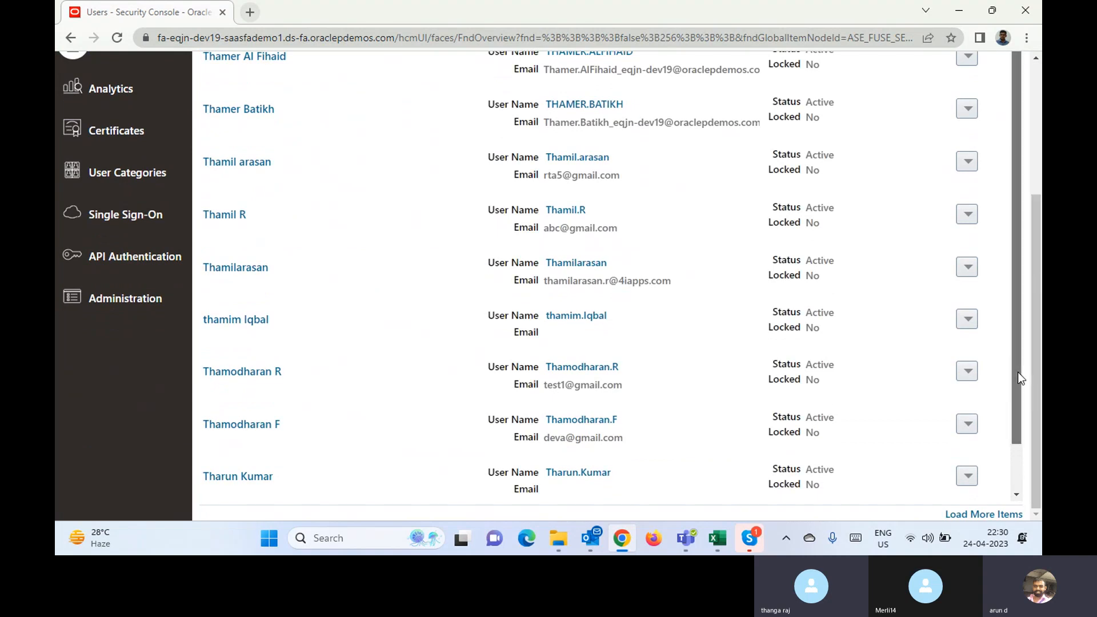
{"action": "scroll", "coordinate": [1017, 373], "scroll_direction": "down", "scroll_amount": 1}
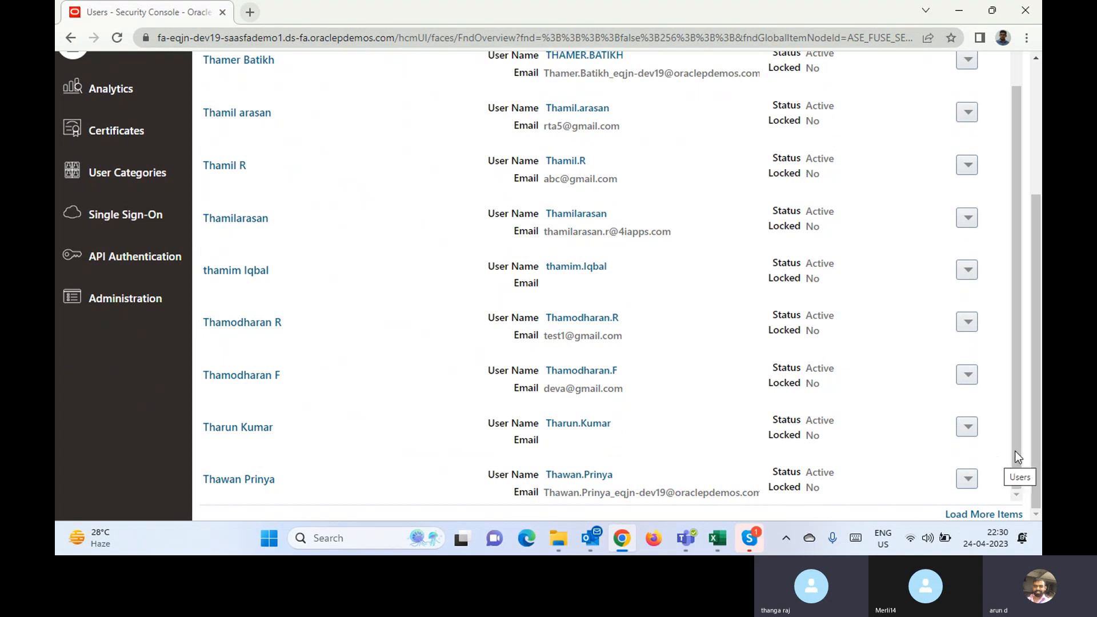
{"action": "scroll", "coordinate": [1037, 292], "scroll_direction": "up", "scroll_amount": 4}
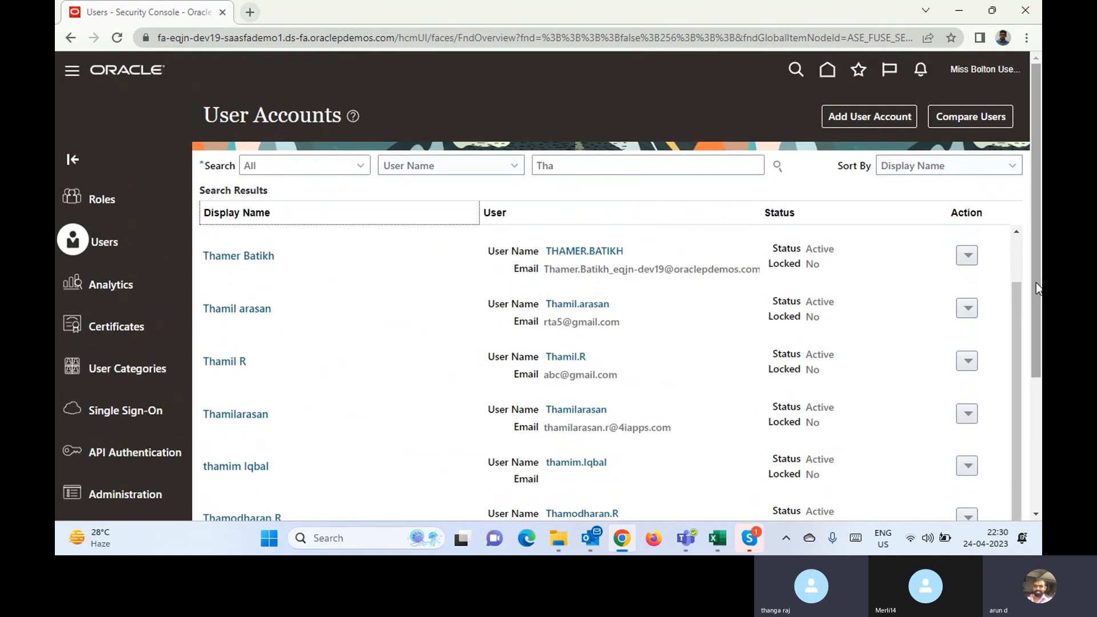
Search the user accounts by the first four letters of the new user's user name
{"action": "double_click", "coordinate": [610, 175]}
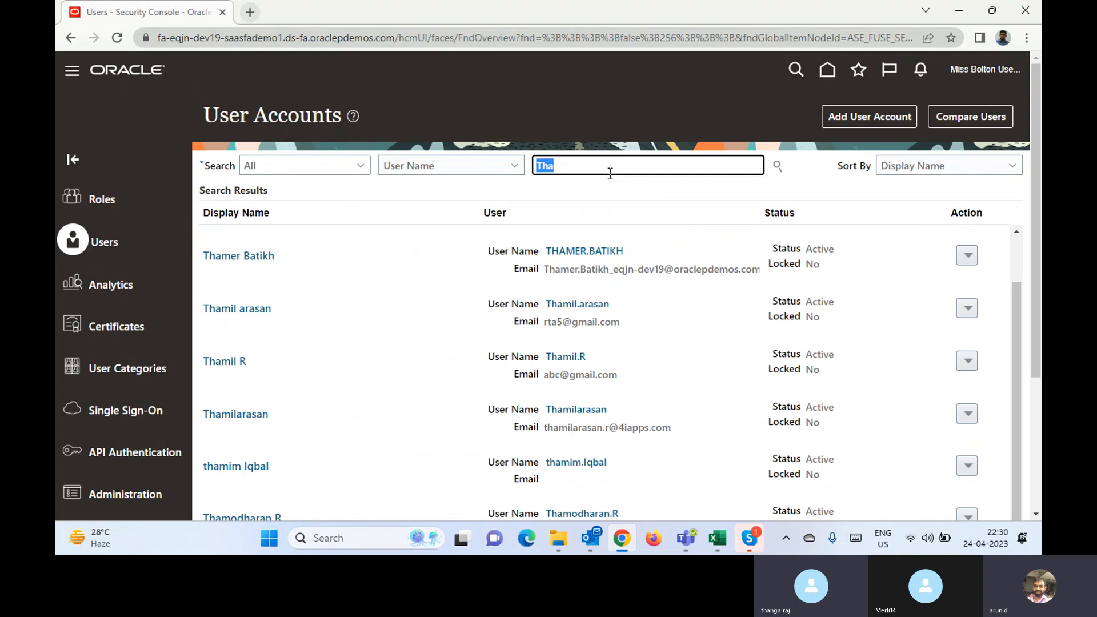
{"action": "type", "text": "Tak"}
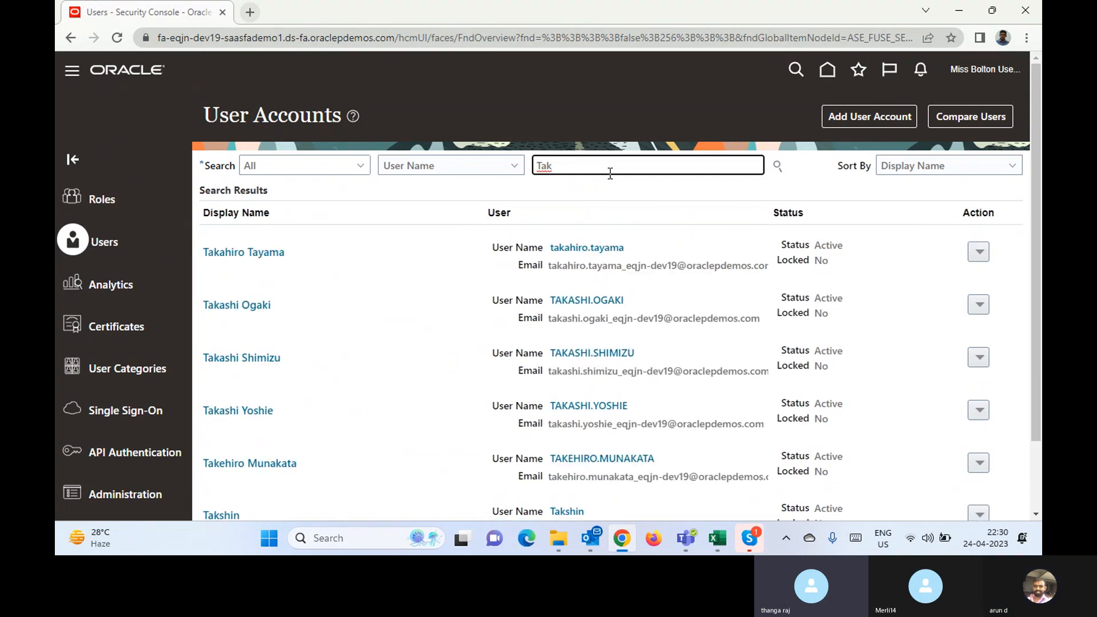
{"action": "type", "text": "s"}
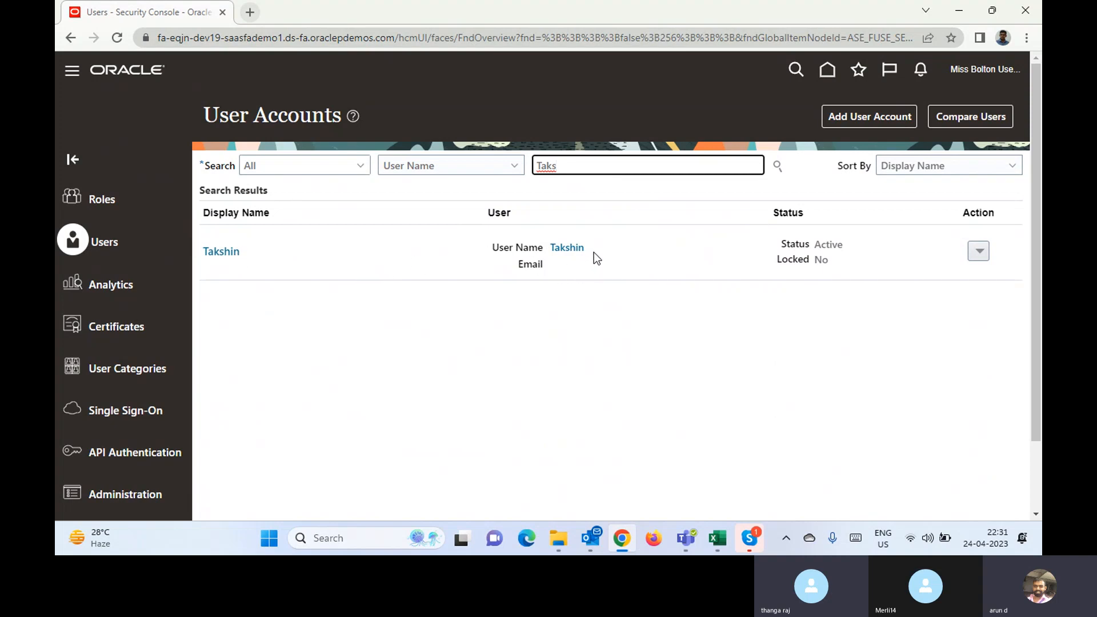
Copy the new account's user name from the search results, then sign out of the current account and confirm the sign-off
{"action": "left_click_drag", "start_coordinate": [595, 263], "coordinate": [553, 256]}
{"action": "key", "text": "ctrl+c"}
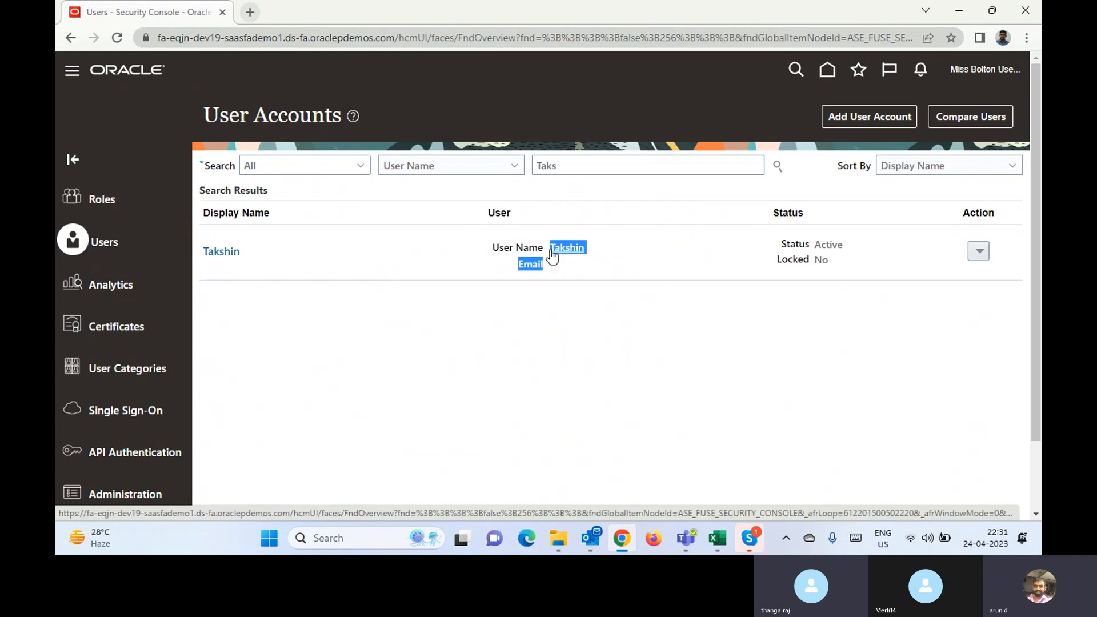
{"action": "left_click", "coordinate": [1005, 73]}
{"action": "left_click", "coordinate": [995, 101]}
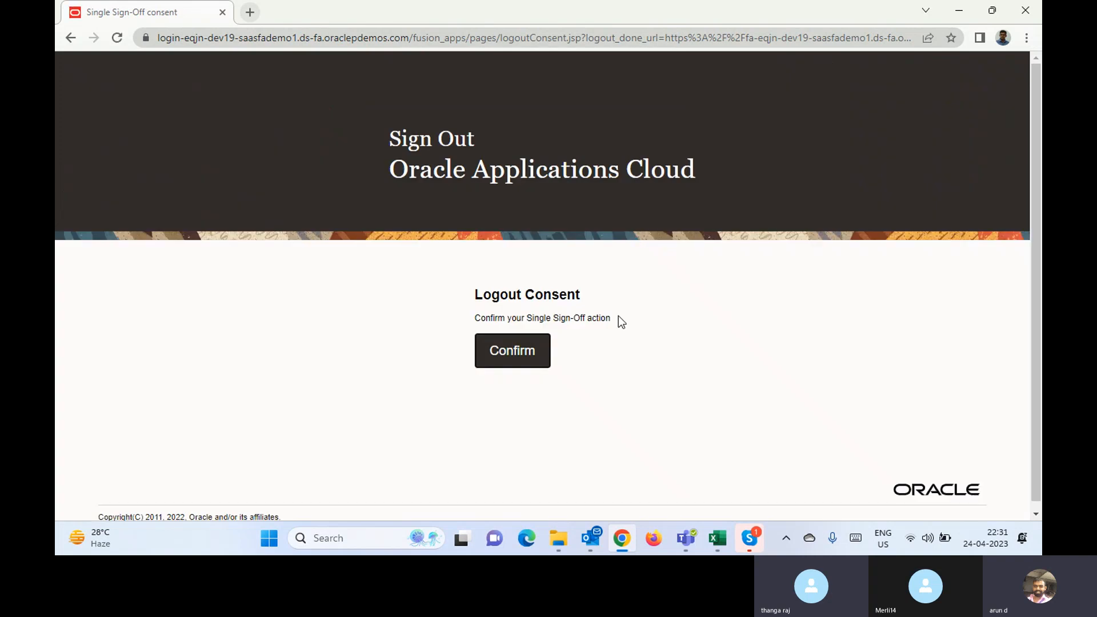
{"action": "left_click", "coordinate": [512, 344]}
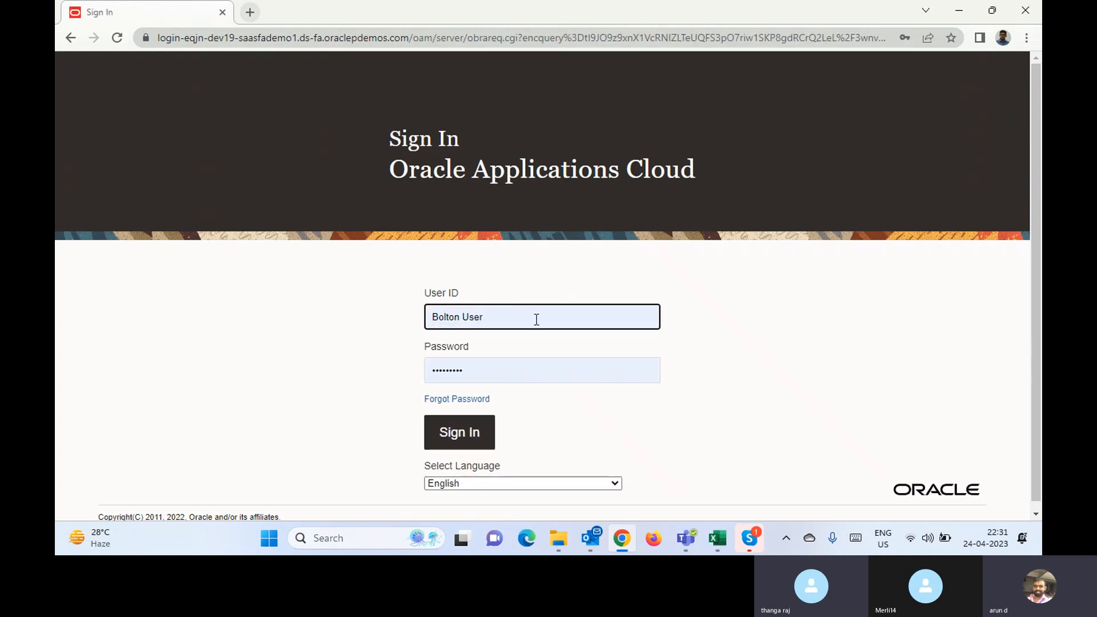
Try to sign in with the new account's user name and account password
{"action": "triple_click", "coordinate": [541, 318]}
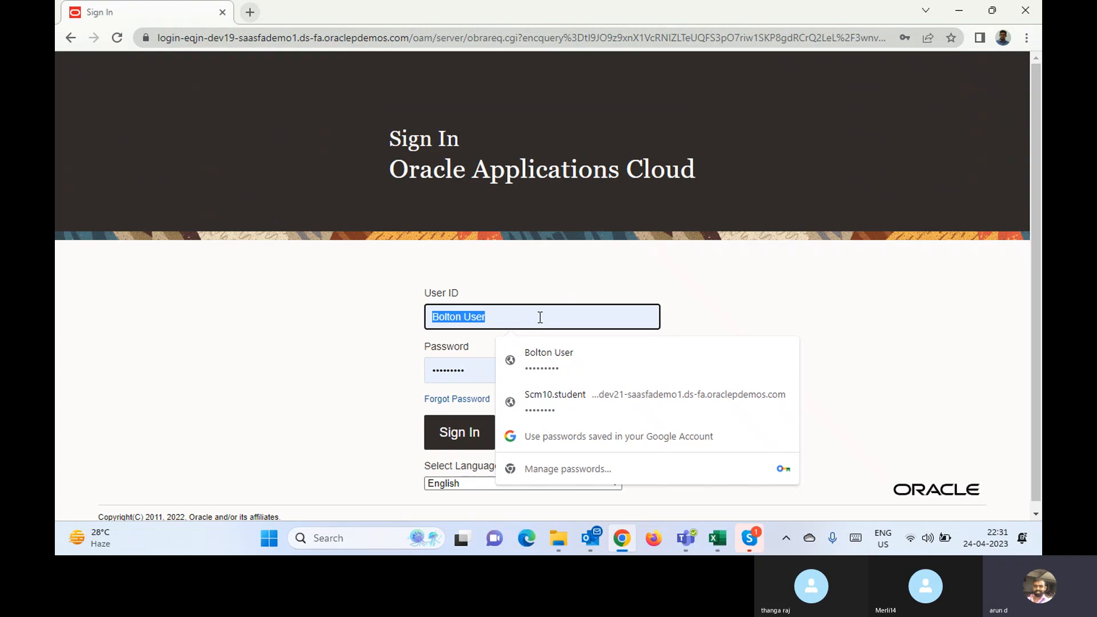
{"action": "key", "text": "ctrl+v"}
{"action": "key", "text": "BackSpace"}
{"action": "key", "text": "BackSpace"}
{"action": "key", "text": "BackSpace"}
{"action": "key", "text": "BackSpace"}
{"action": "key", "text": "BackSpace"}
{"action": "key", "text": "ctrl+a"}
{"action": "key", "text": "Tab"}
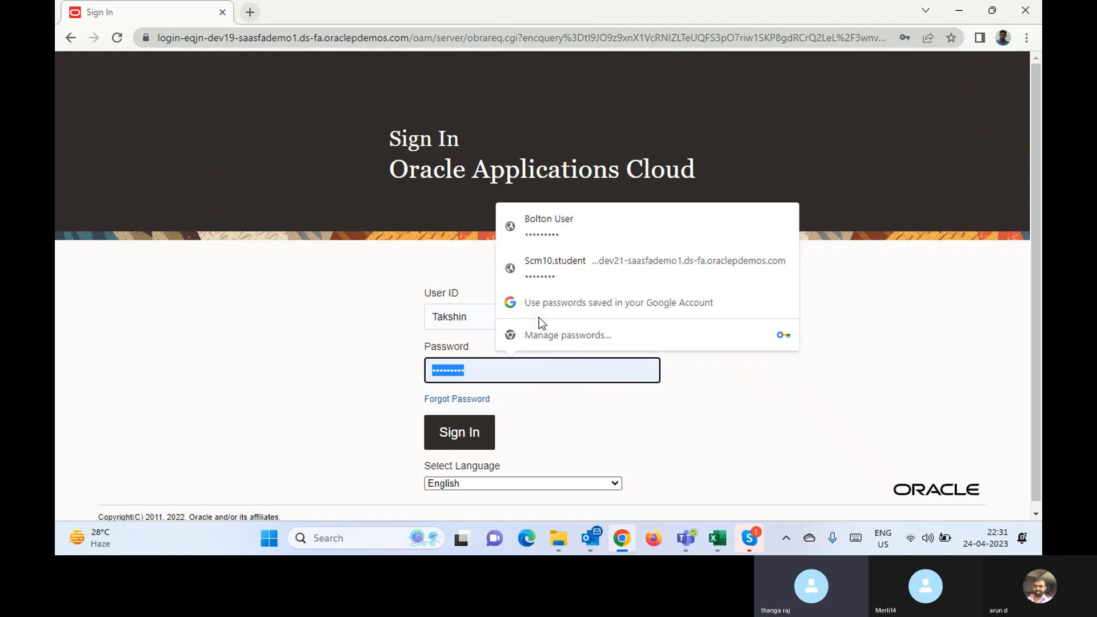
{"action": "type", "text": "•••••••"}
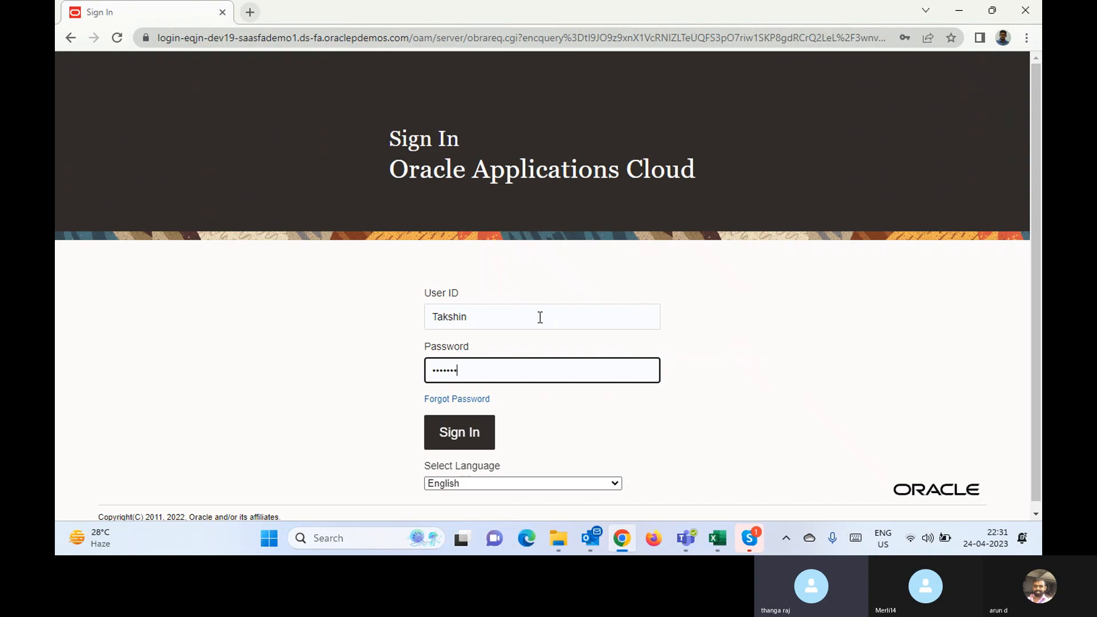
{"action": "type", "text": "••••"}
{"action": "key", "text": "Return"}
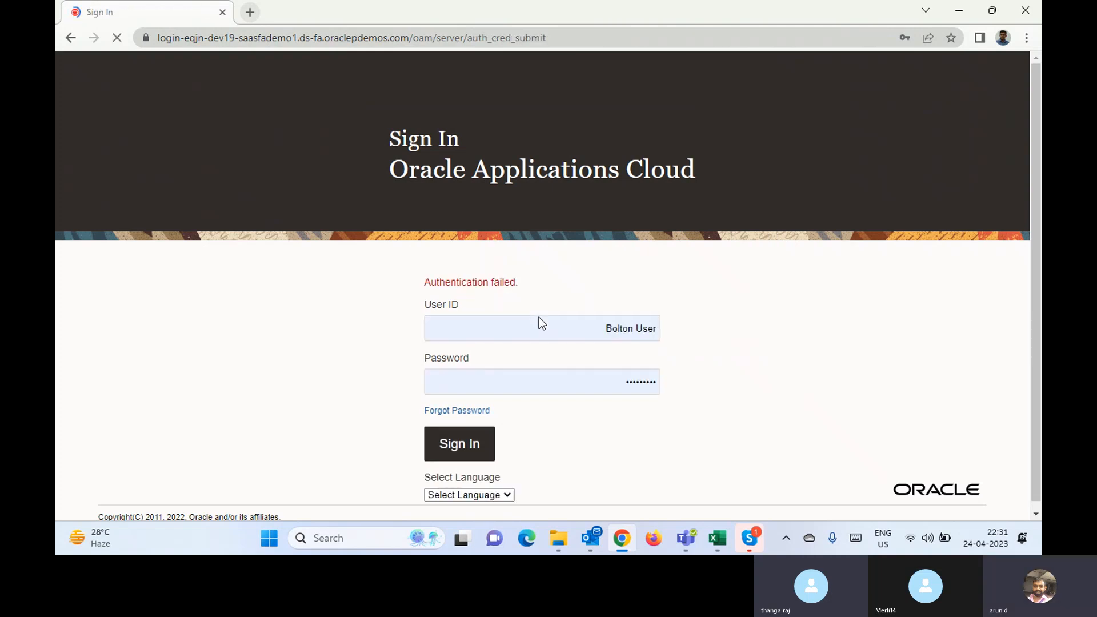
Re-enter the new account's user ID and account password, sign in, and decline saving the password in the browser
{"action": "triple_click", "coordinate": [527, 322]}
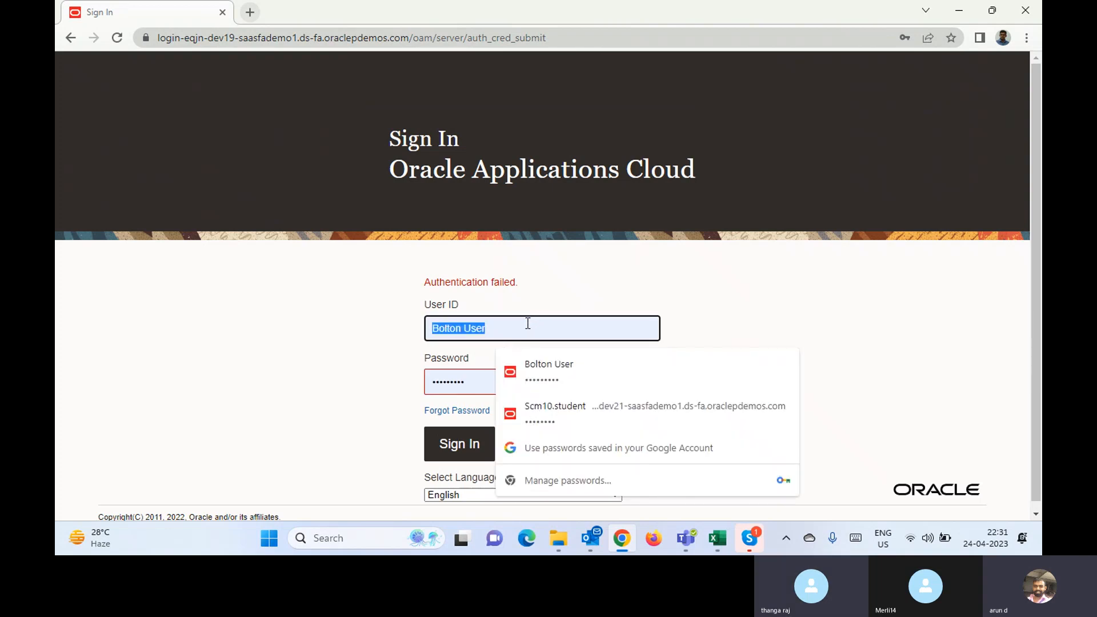
{"action": "type", "text": "Takshin Email"}
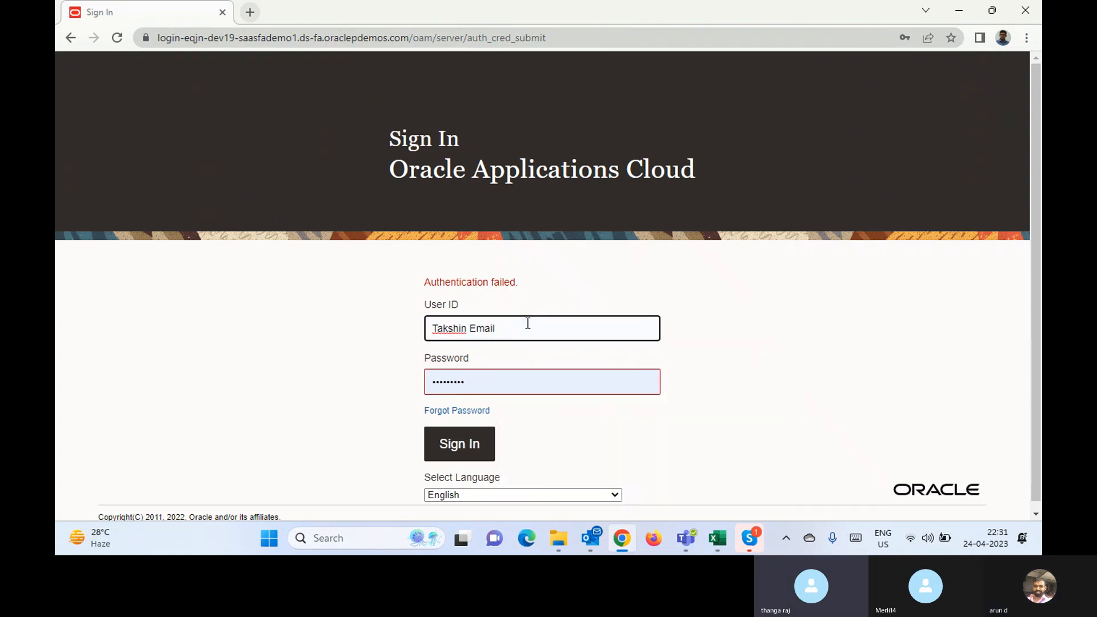
{"action": "key", "text": "BackSpace"}
{"action": "key", "text": "BackSpace"}
{"action": "key", "text": "BackSpace"}
{"action": "key", "text": "BackSpace"}
{"action": "key", "text": "Tab"}
{"action": "type", "text": "W••••••"}
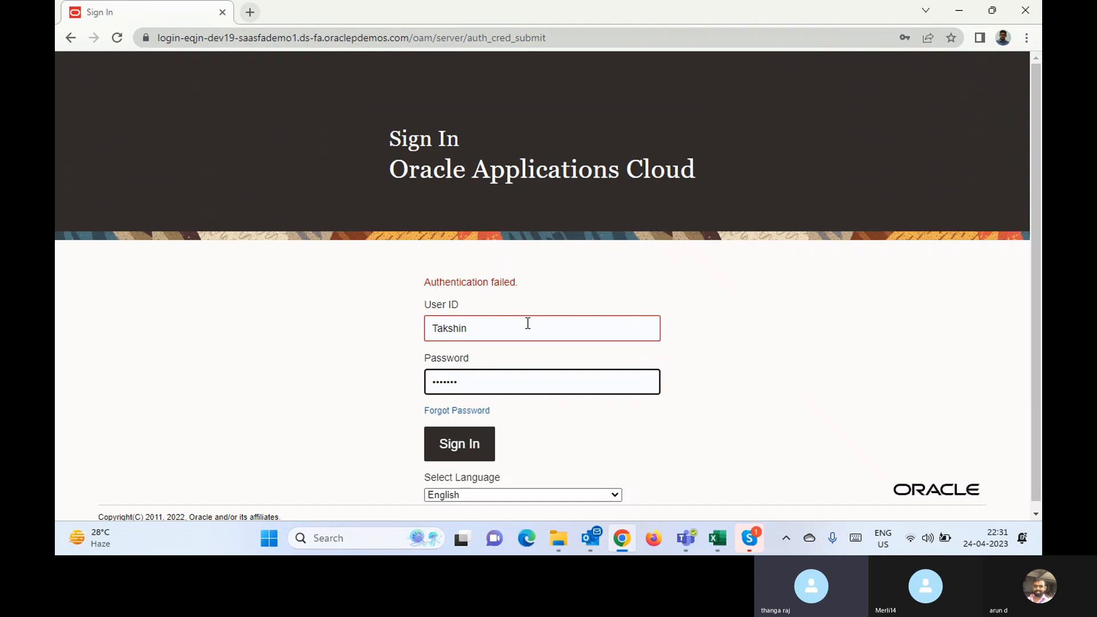
{"action": "type", "text": "••••"}
{"action": "key", "text": "Return"}
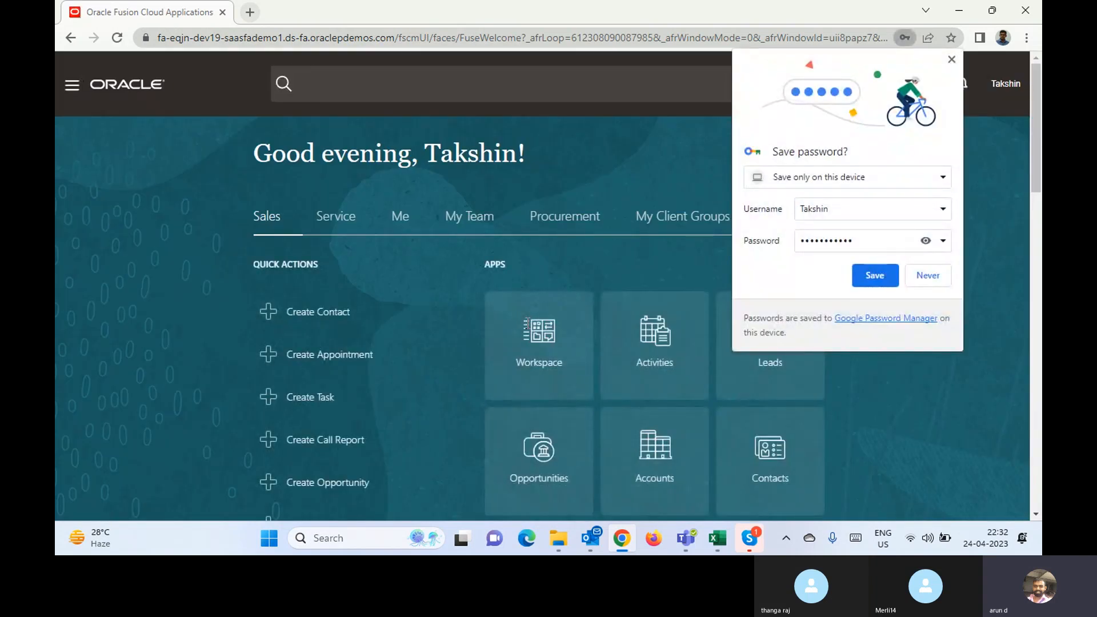
{"action": "left_click", "coordinate": [911, 276]}
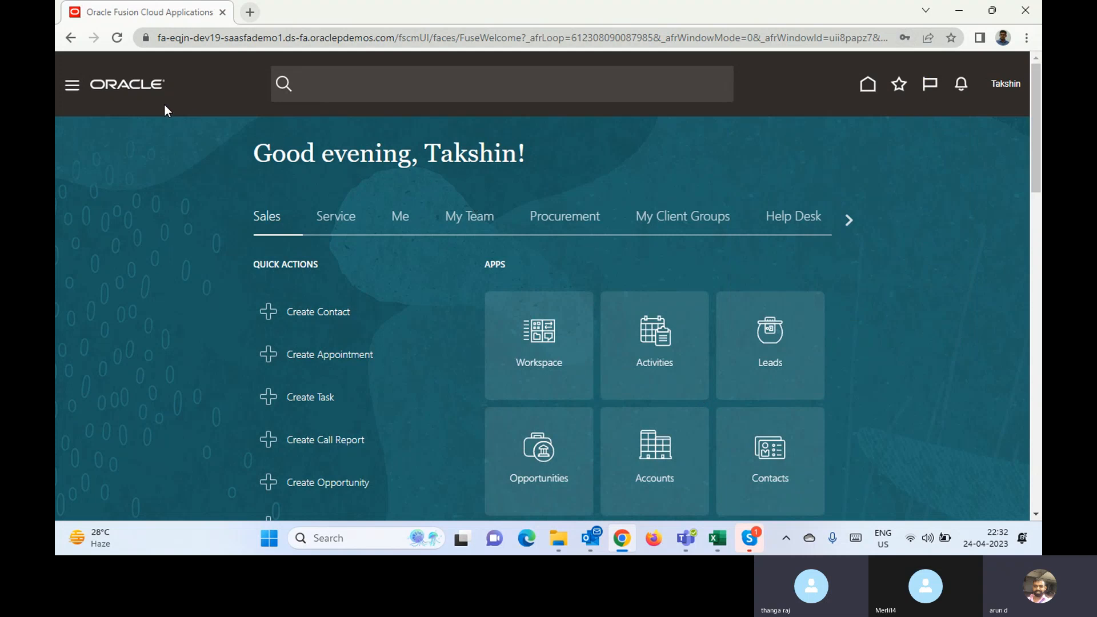
Examine the applications offered under Tools in the navigator for the new account, then close the navigator
{"action": "left_click", "coordinate": [67, 91]}
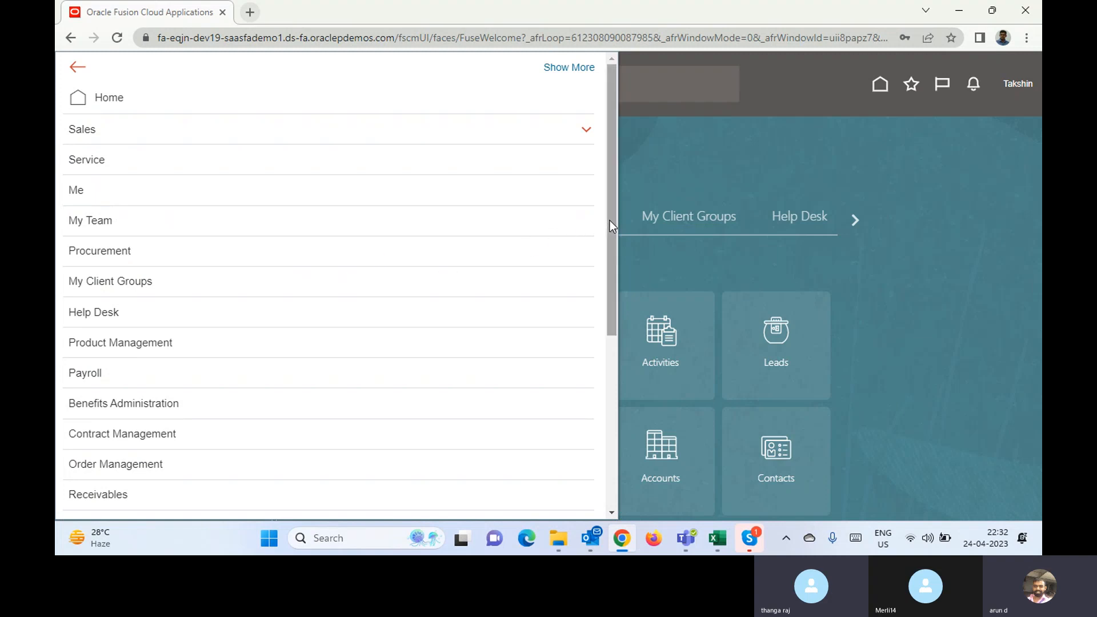
{"action": "left_click_drag", "start_coordinate": [606, 220], "coordinate": [627, 482]}
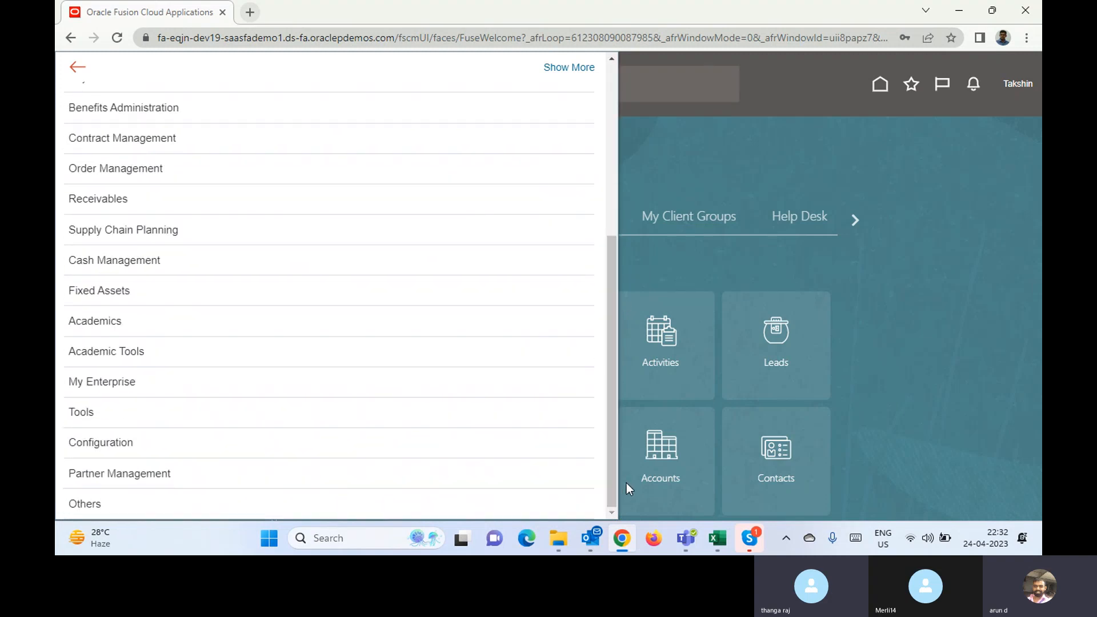
{"action": "left_click", "coordinate": [322, 418]}
{"action": "scroll", "coordinate": [319, 417], "scroll_direction": "down", "scroll_amount": 2}
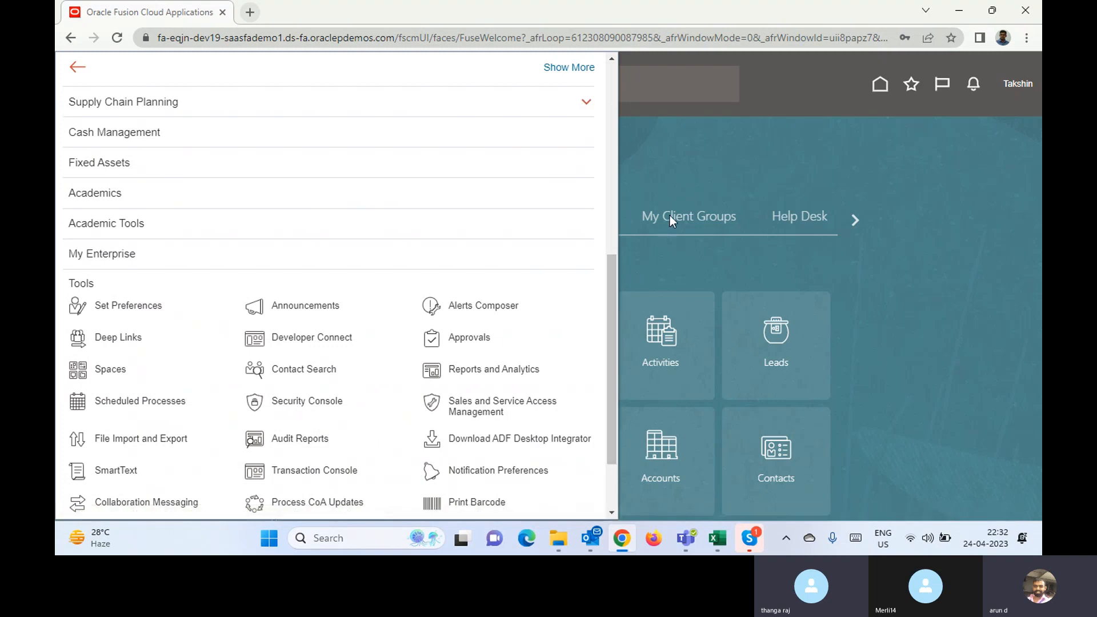
{"action": "left_click", "coordinate": [793, 137]}
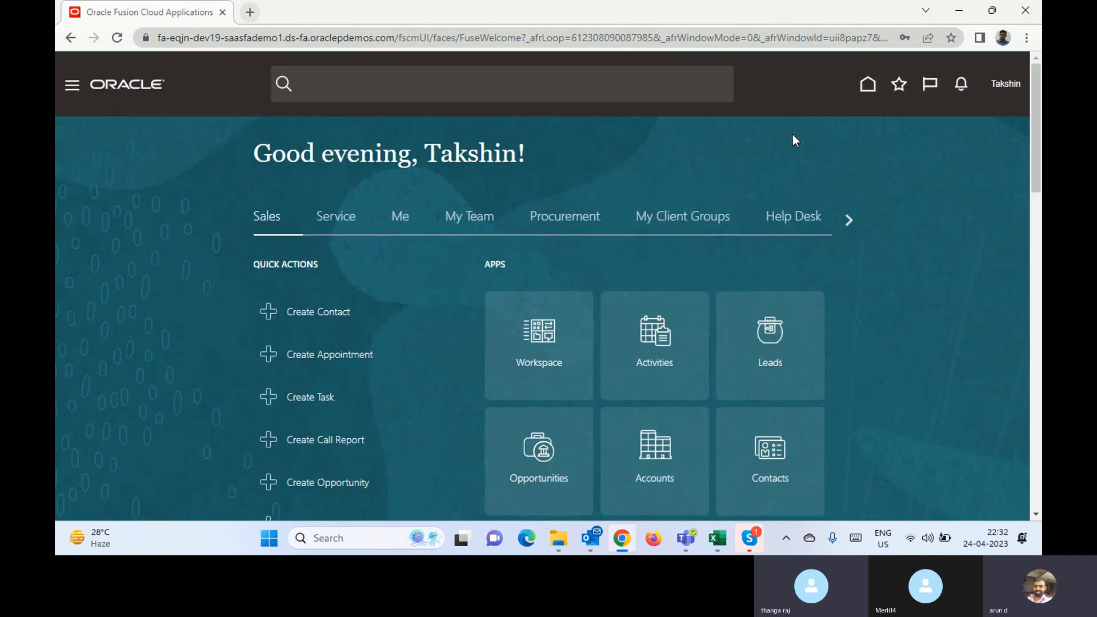
Check the new account's Settings and Actions options and the apps available under Payroll on the home page
{"action": "left_click", "coordinate": [1007, 86]}
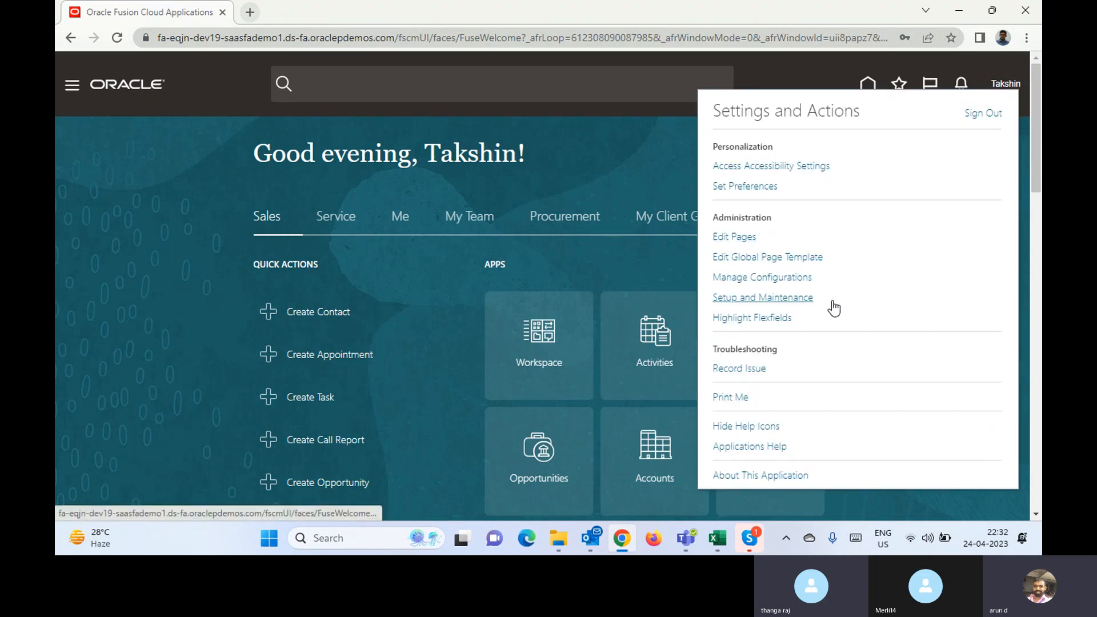
{"action": "left_click", "coordinate": [633, 151]}
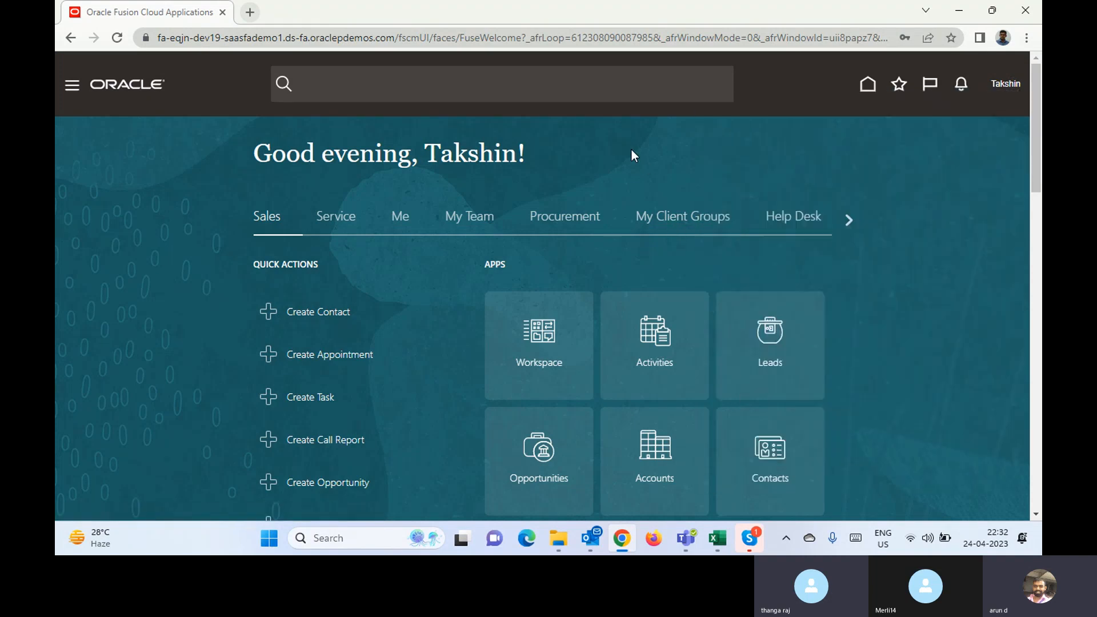
{"action": "left_click", "coordinate": [847, 225]}
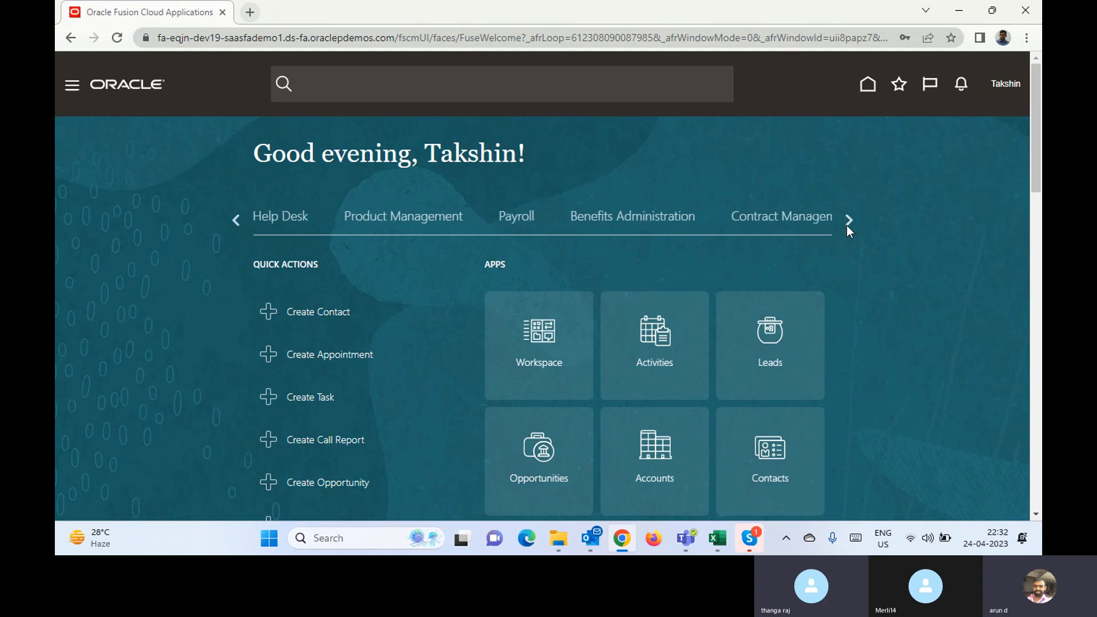
{"action": "left_click", "coordinate": [517, 220]}
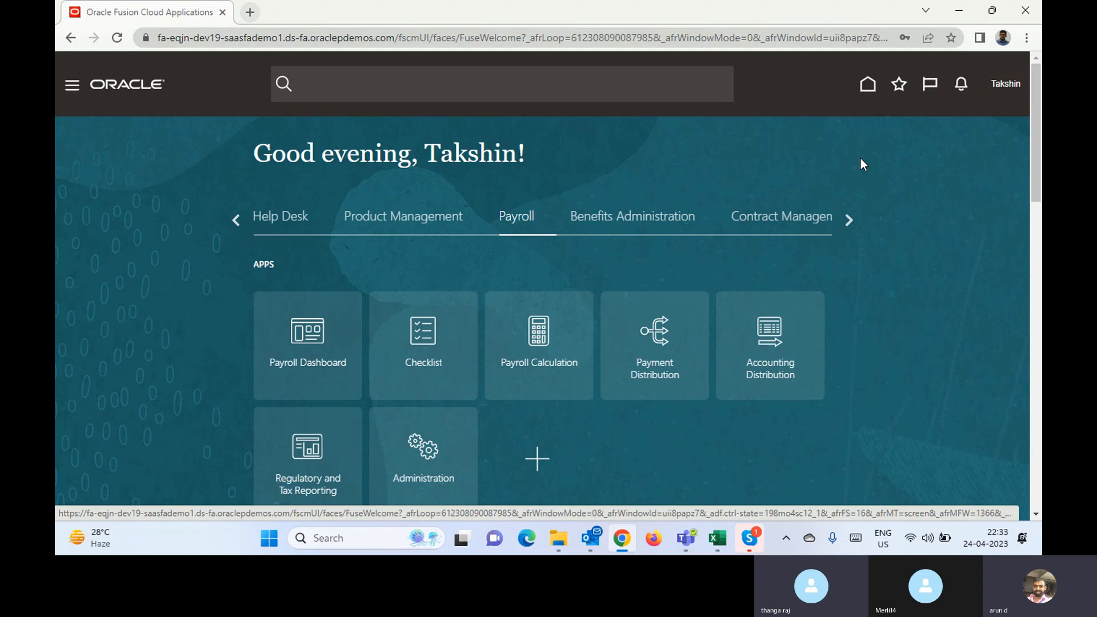
{"action": "left_click", "coordinate": [1005, 86]}
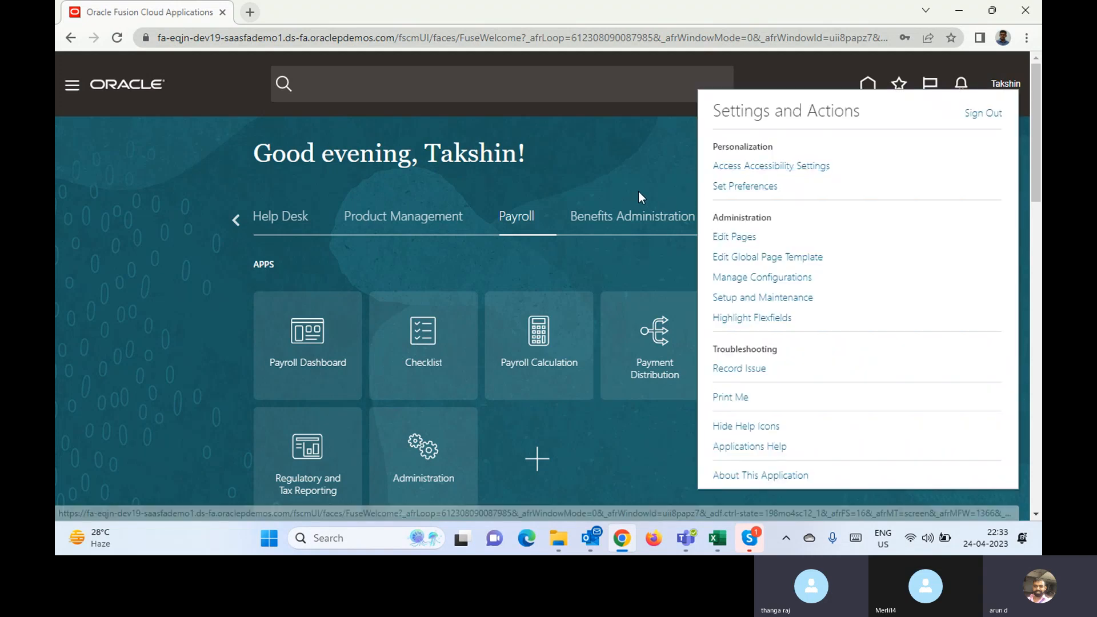
{"action": "left_click", "coordinate": [633, 163]}
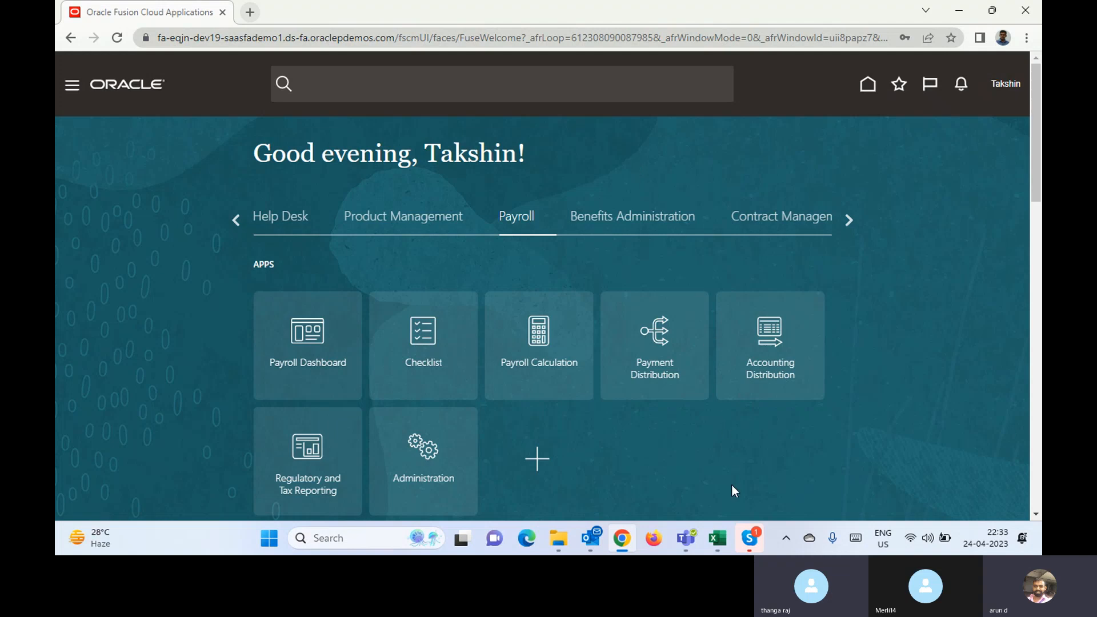
Switch to the Skype call window and end the call
{"action": "mouse_move", "coordinate": [751, 540]}
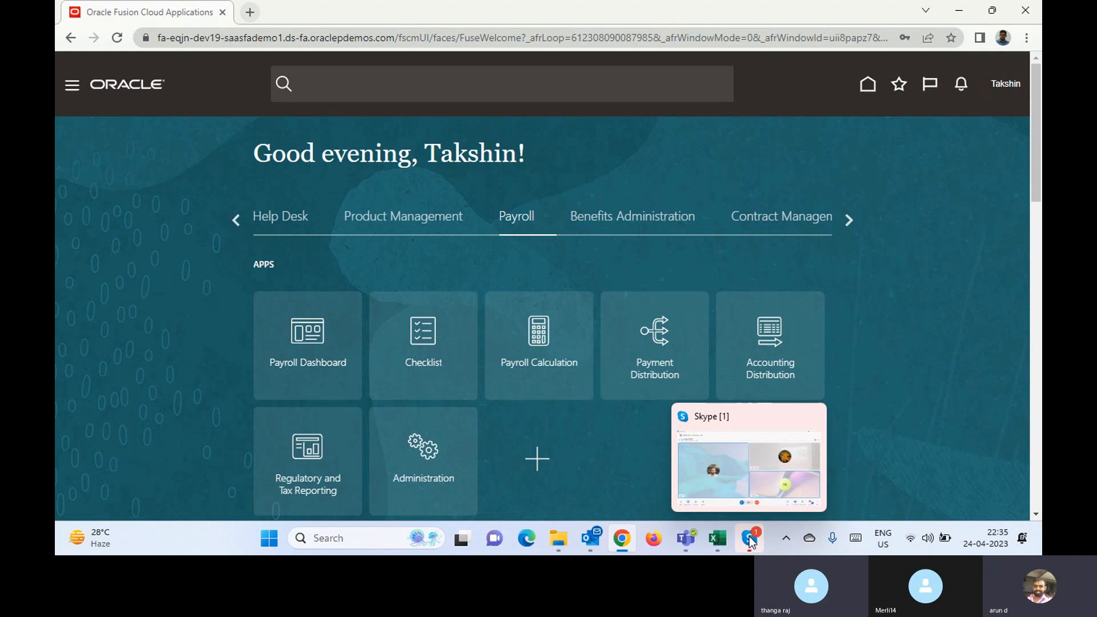
{"action": "left_click", "coordinate": [750, 541]}
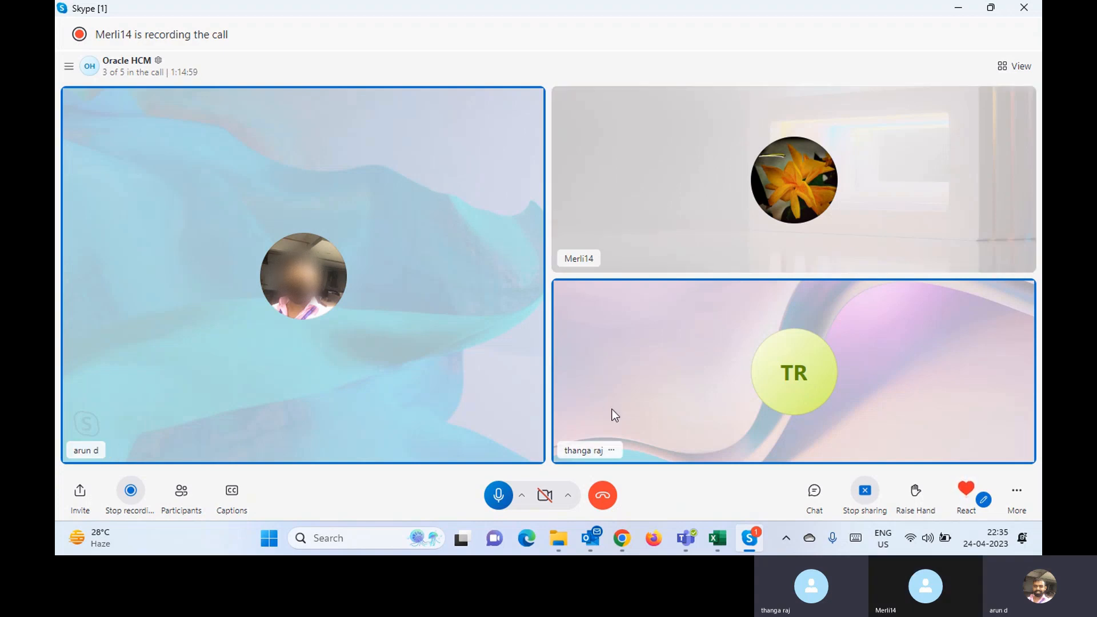
{"action": "left_click", "coordinate": [604, 498]}
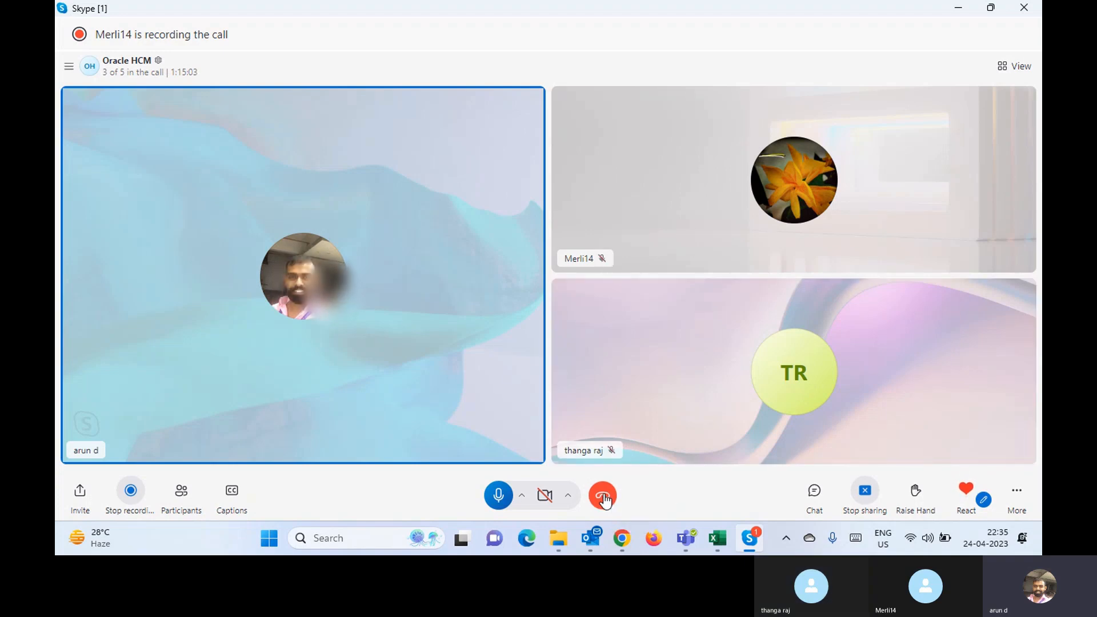